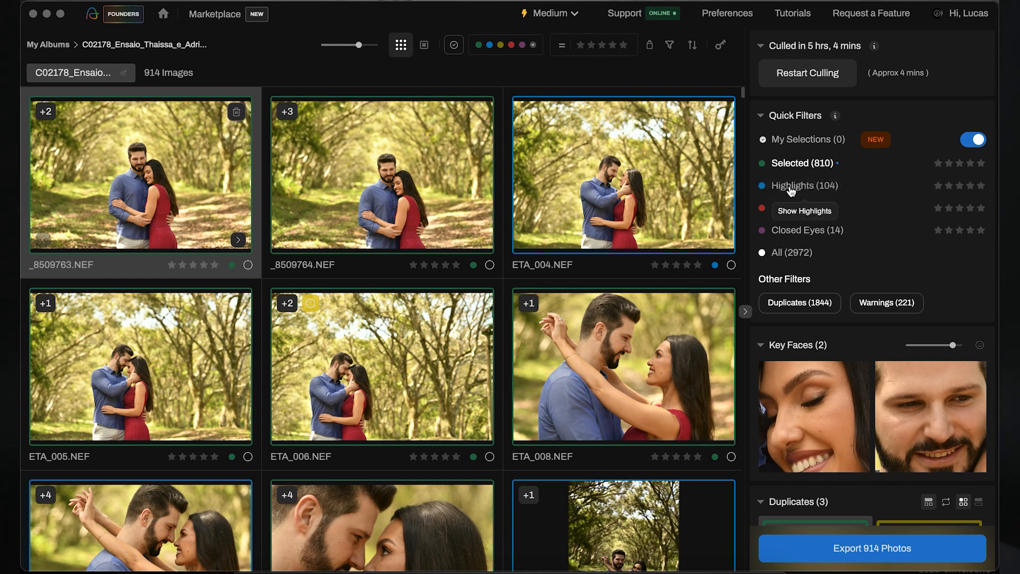
- Filter the album by Highlights, Blurred, Closed Eyes and All in turn to review each culling category
left_click(791, 190)
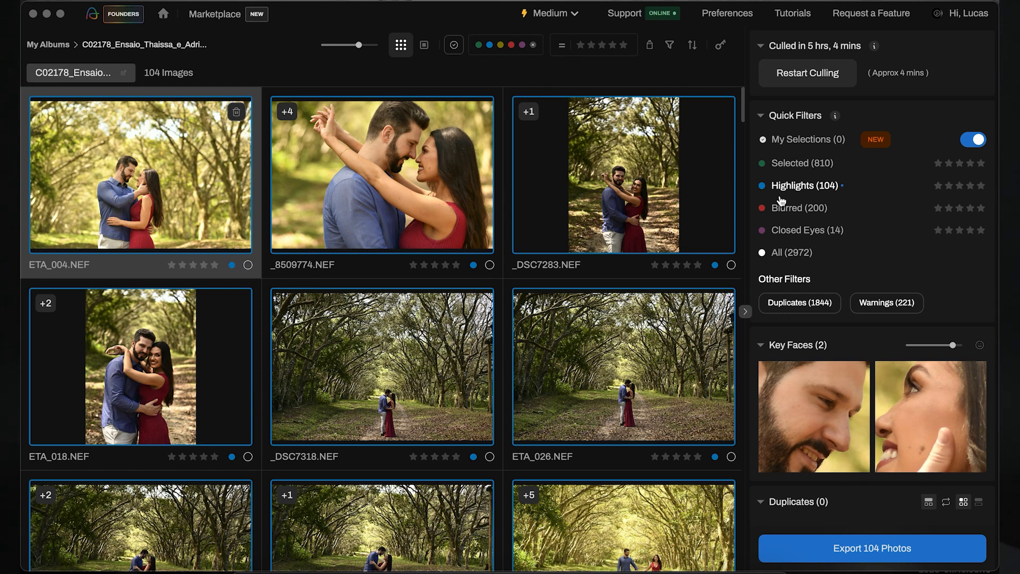
left_click(785, 208)
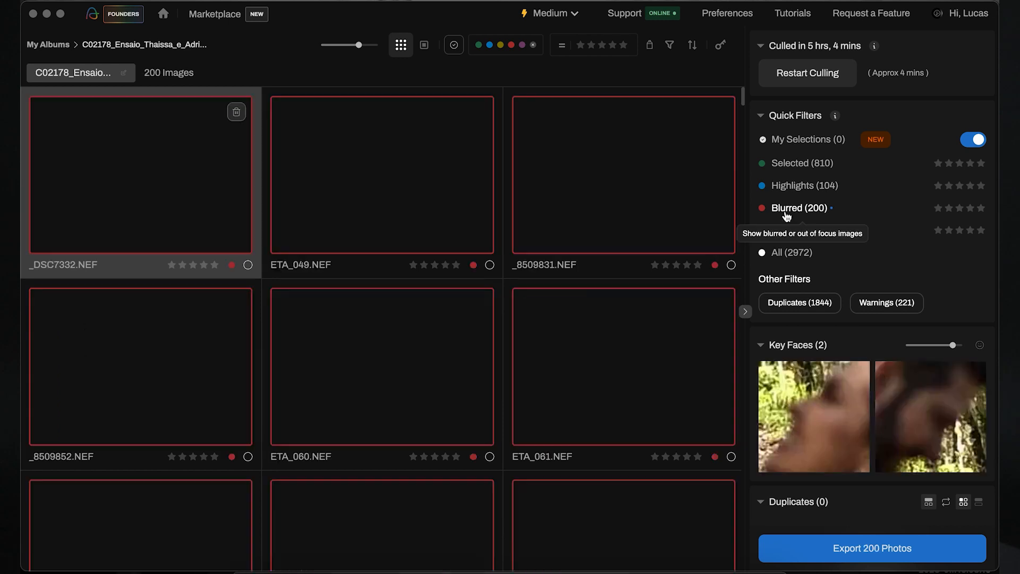
scroll(495, 323, "down", 2)
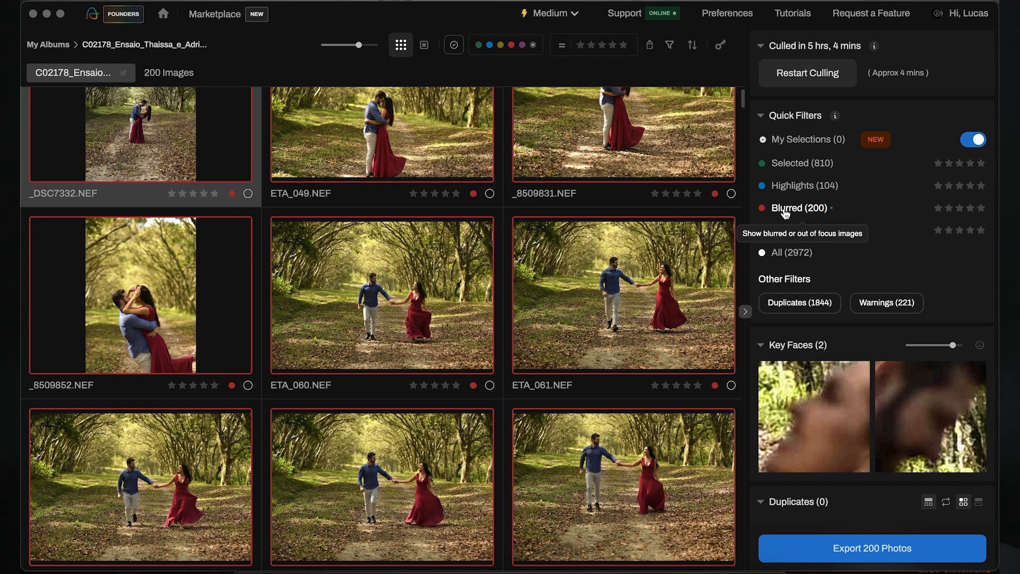
scroll(785, 213, "down", 1)
left_click(797, 177)
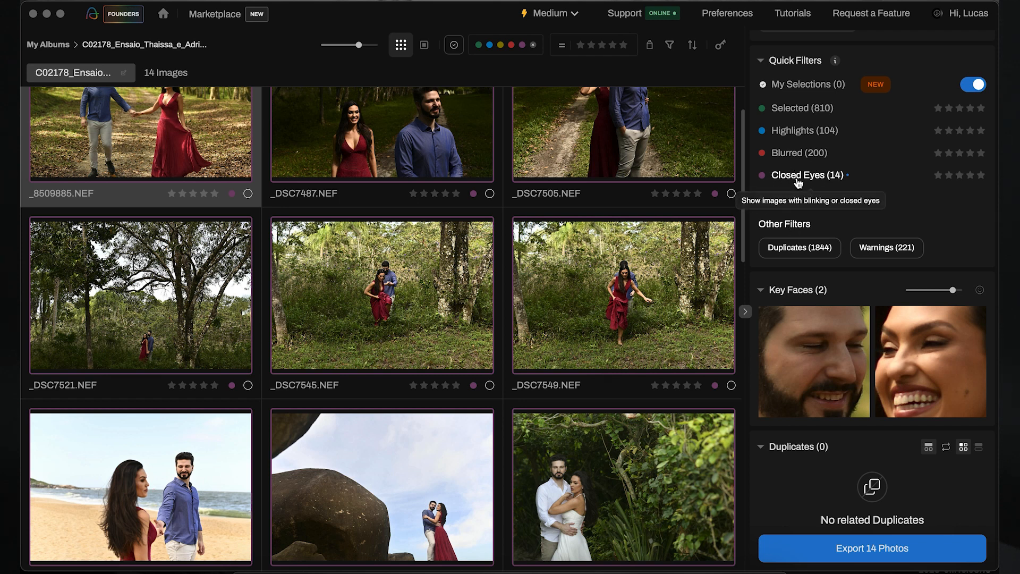
left_click(779, 199)
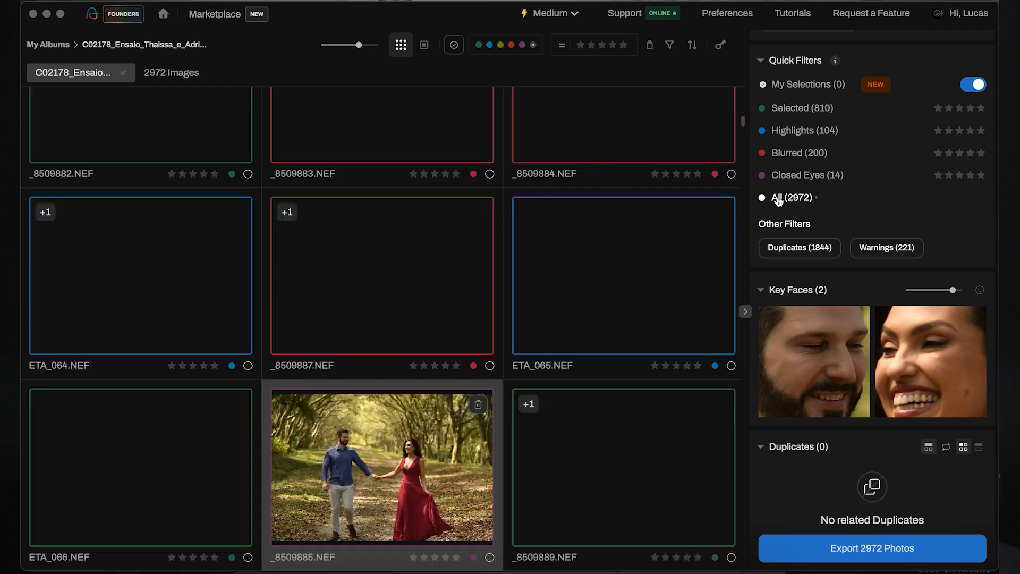
scroll(779, 201, "up", 2)
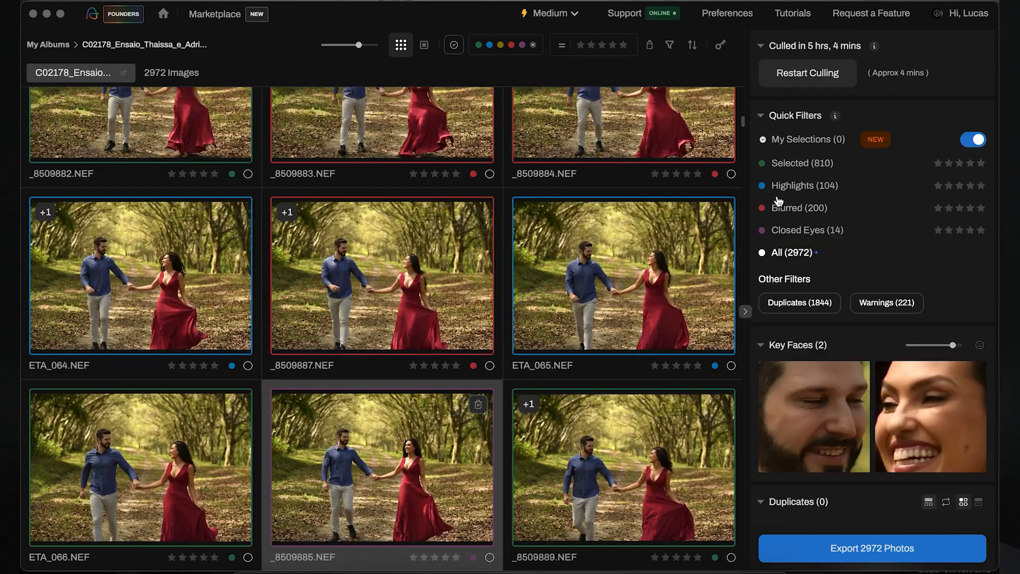
- Filter the album to the Selected photos and look back through the grid
left_click(786, 166)
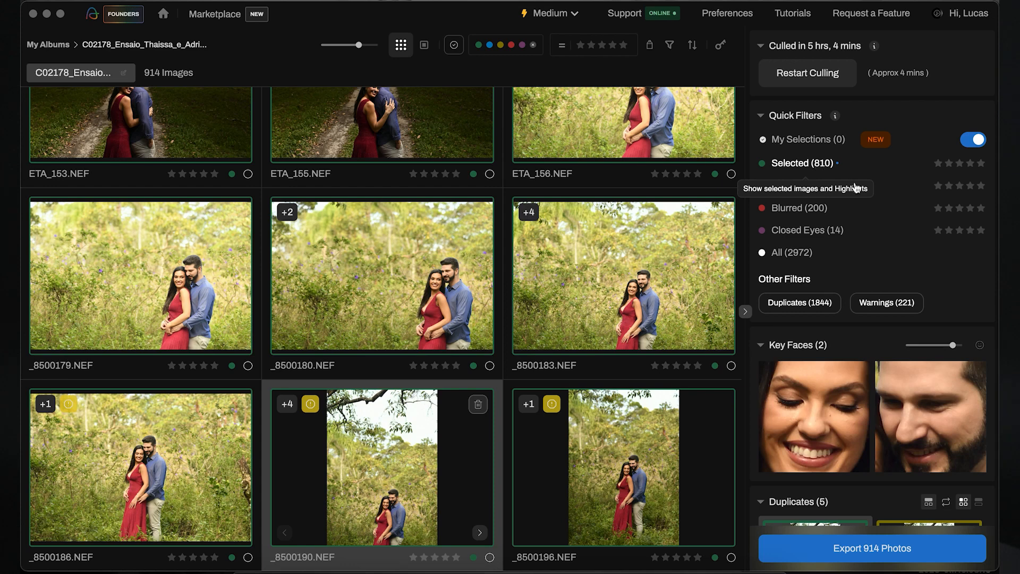
scroll(670, 260, "up", 10)
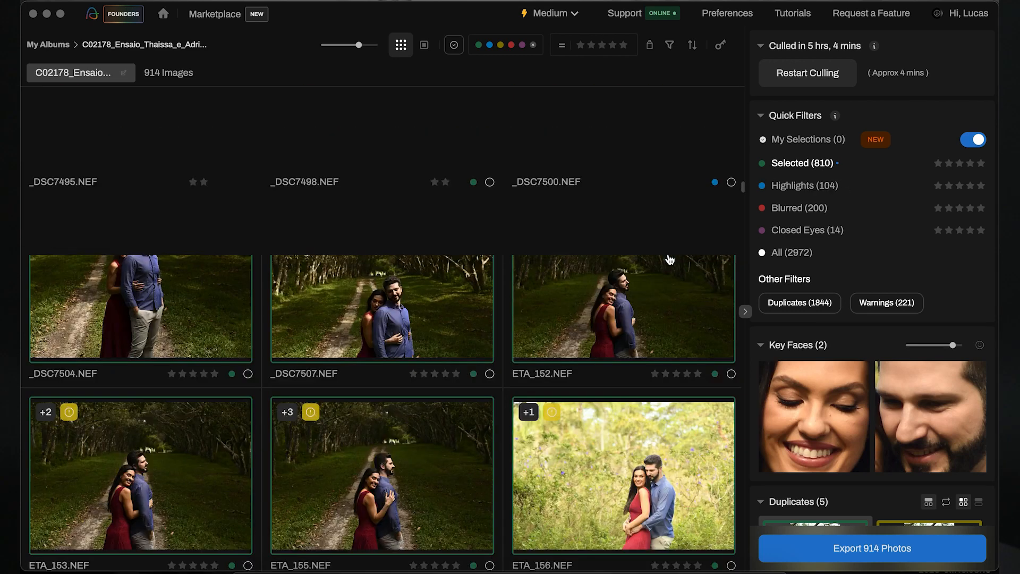
scroll(668, 258, "up", 5)
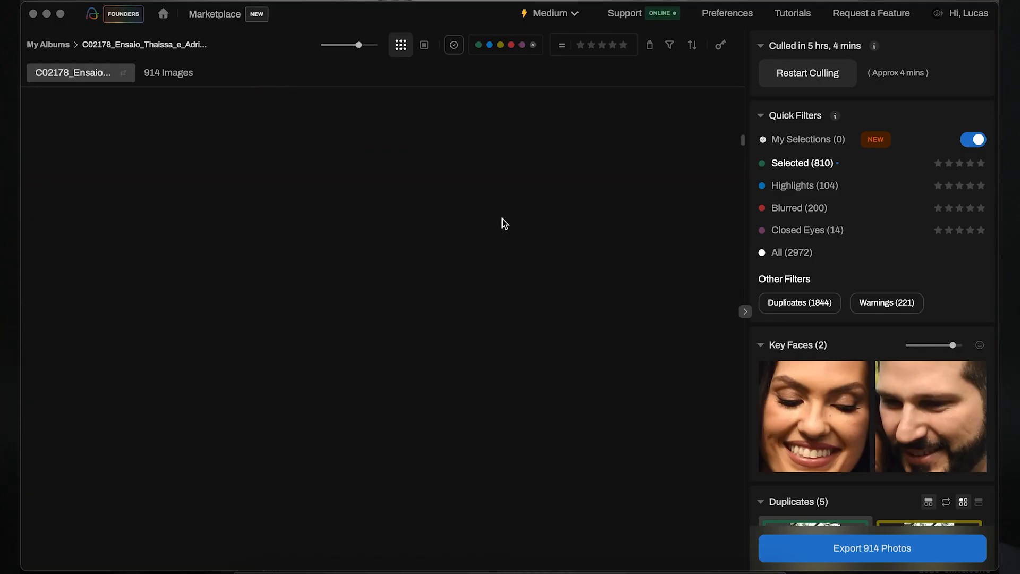
- Filter to the Blurred photos and inspect the woman's face up close in _8509875.NEF, returning to the grid
left_click(779, 210)
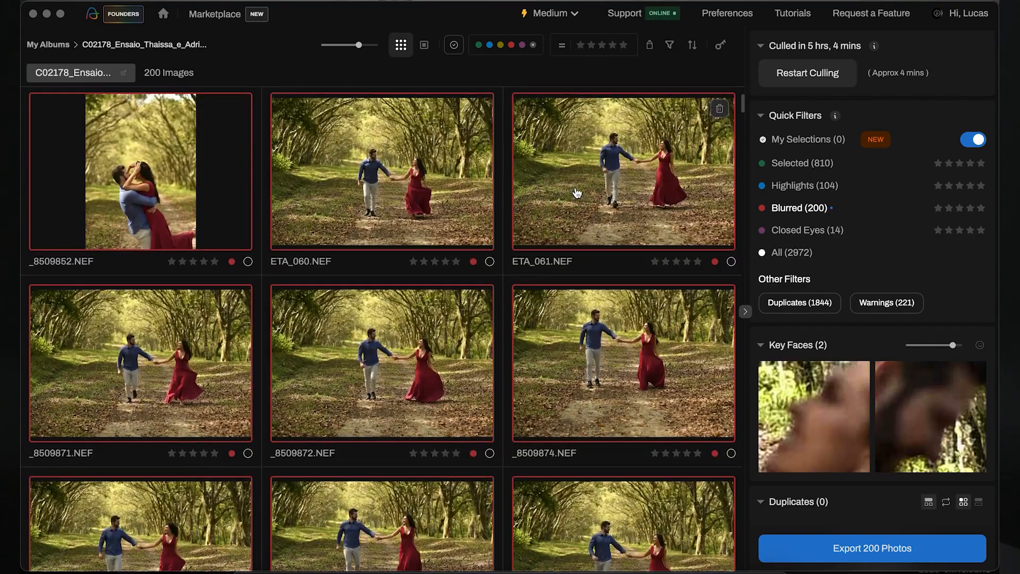
scroll(577, 193, "down", 3)
scroll(577, 192, "down", 5)
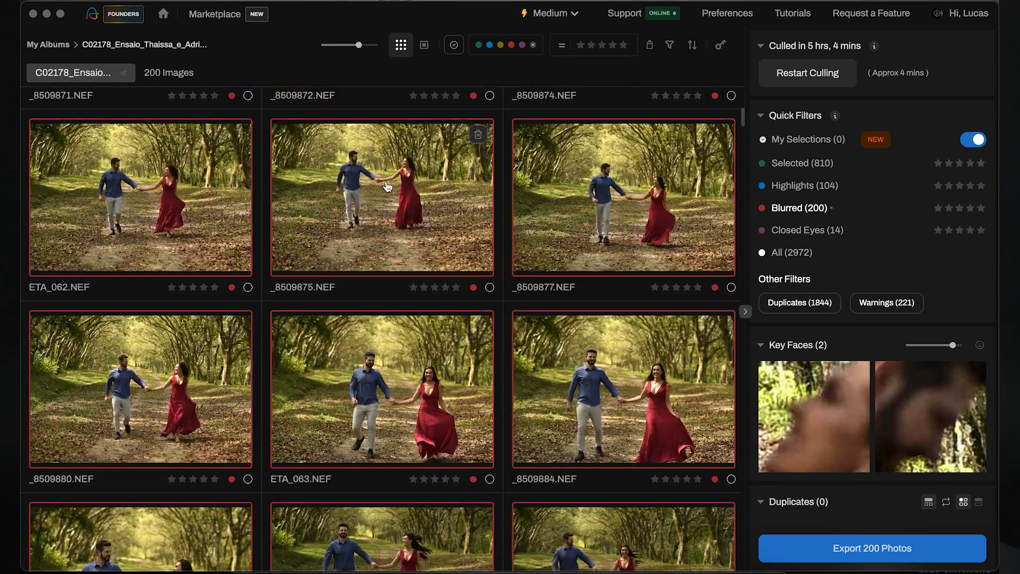
double_click(387, 186)
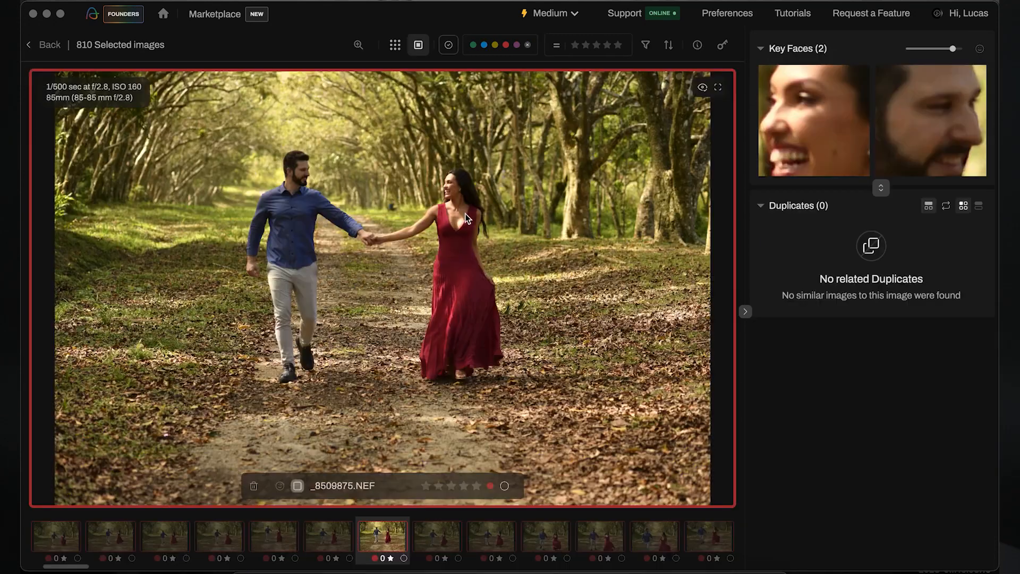
left_click(833, 119)
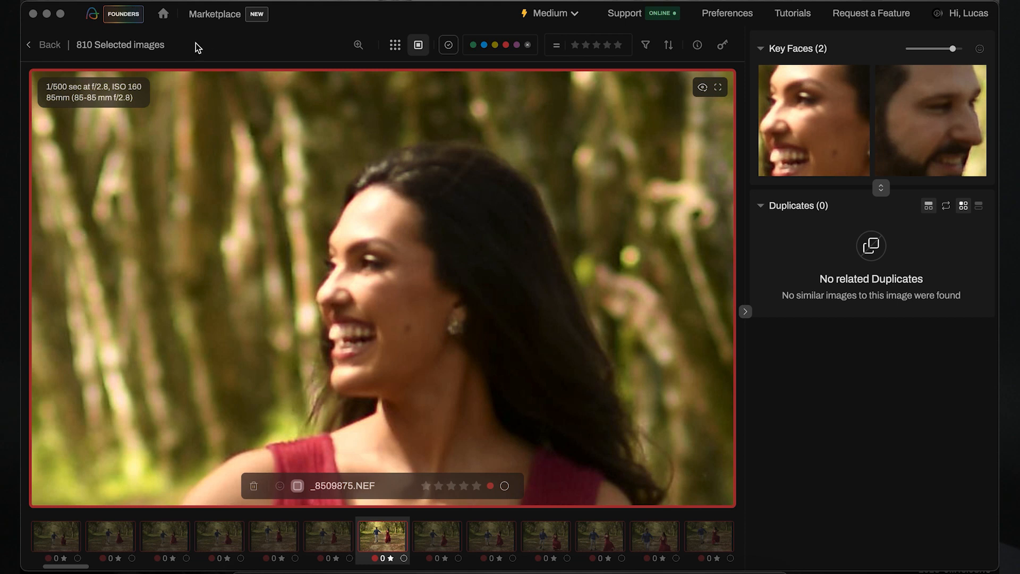
left_click(52, 47)
- Open the blurred photo _8509923.NEF of the couple hugging and rate it green as a selected image
scroll(324, 281, "down", 2)
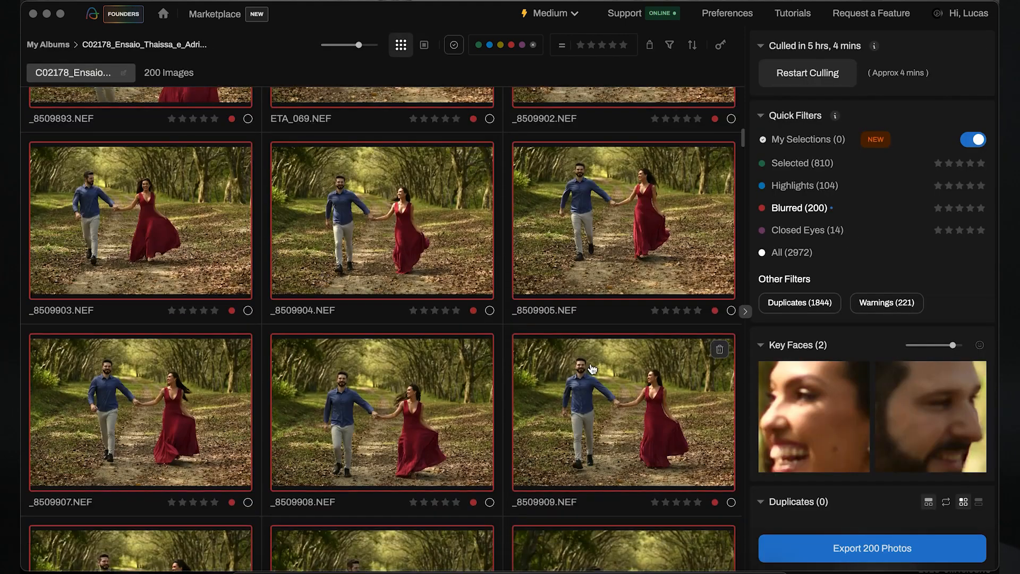
scroll(589, 372, "down", 1)
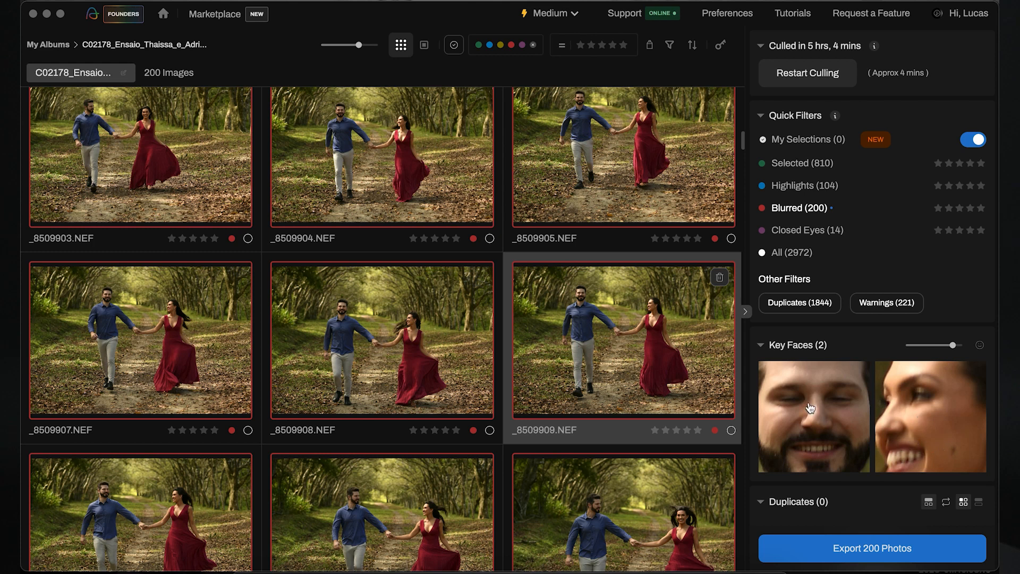
scroll(811, 408, "down", 3)
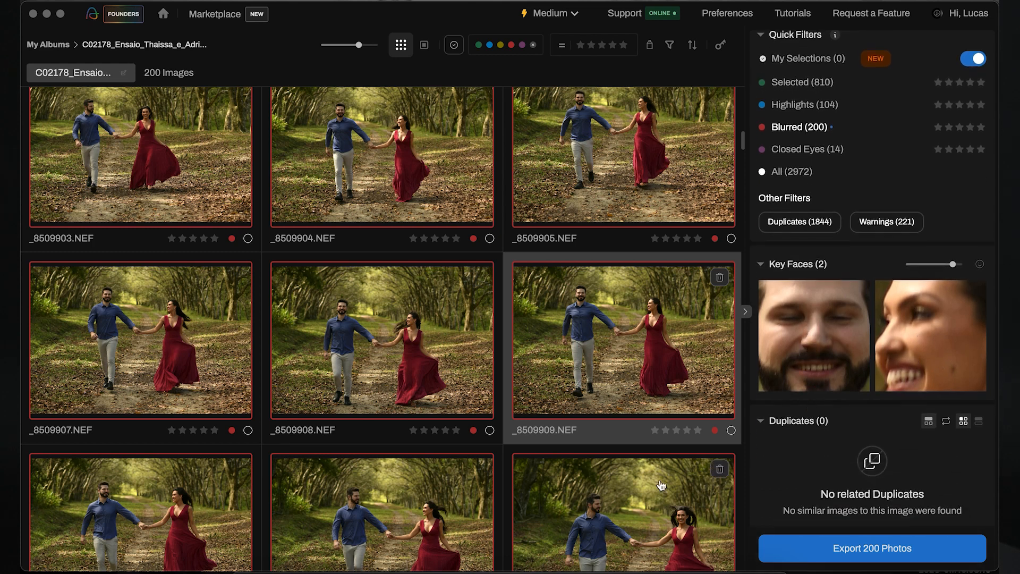
scroll(620, 468, "down", 5)
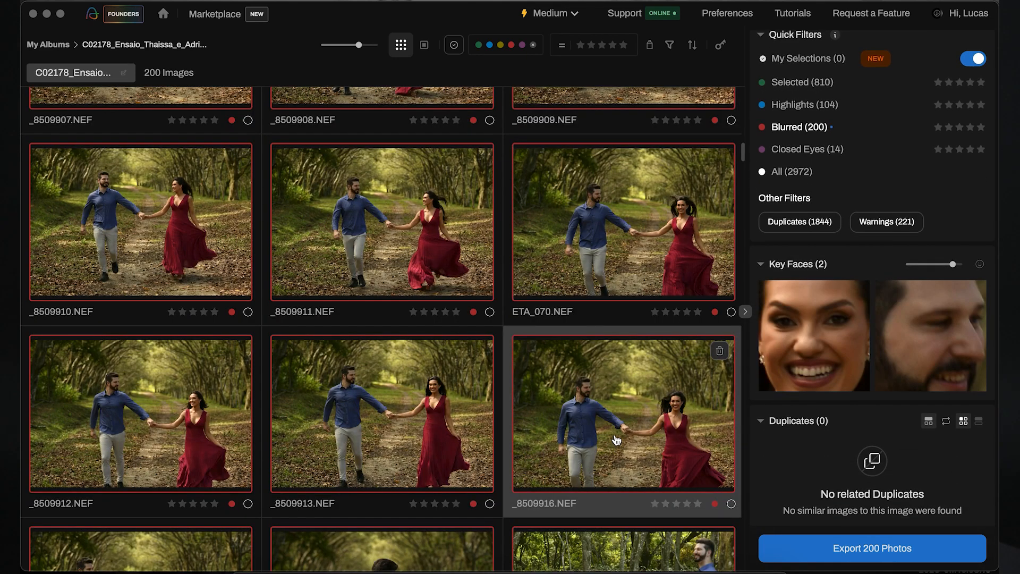
scroll(617, 440, "down", 7)
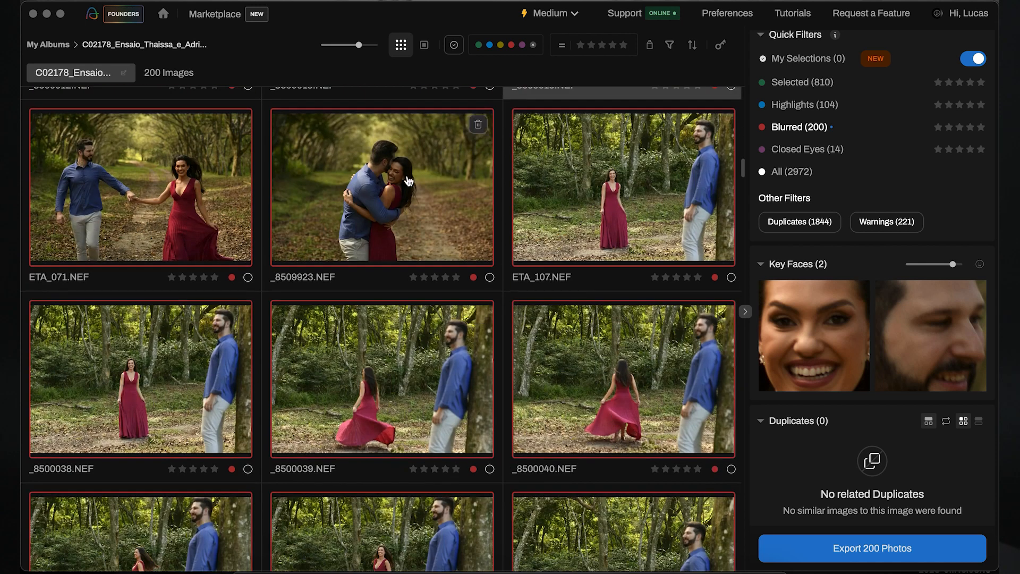
double_click(408, 181)
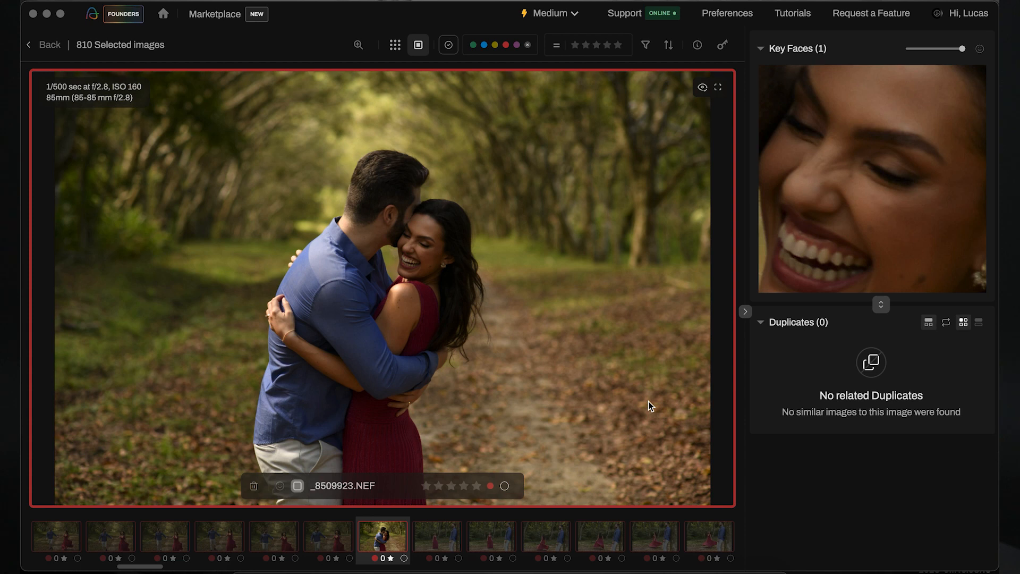
key("8")
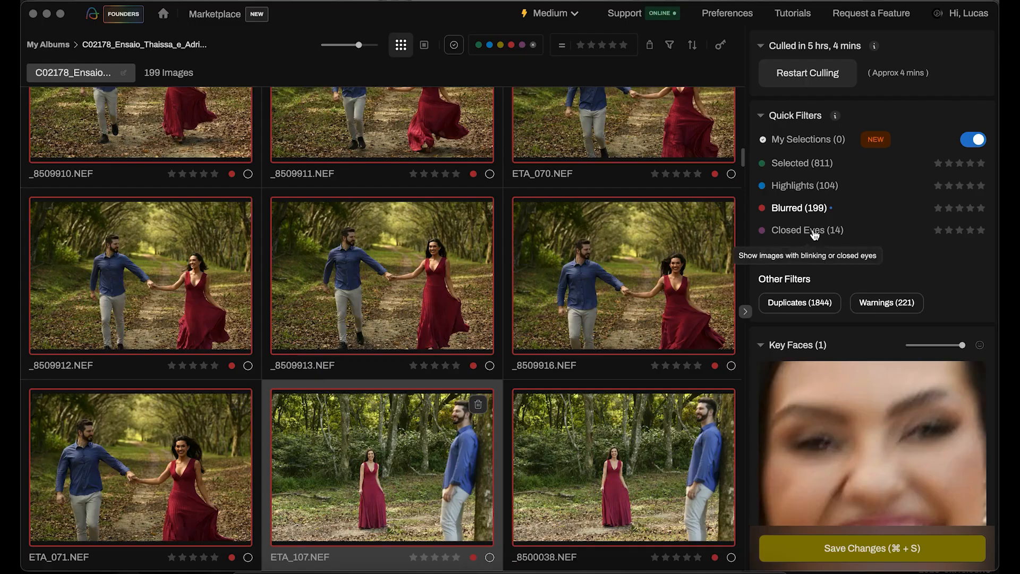
- Filter to the Closed Eyes photos and check the faces in _DSC8956.NEF at full size, returning to the grid
left_click(814, 232)
scroll(674, 242, "up", 2)
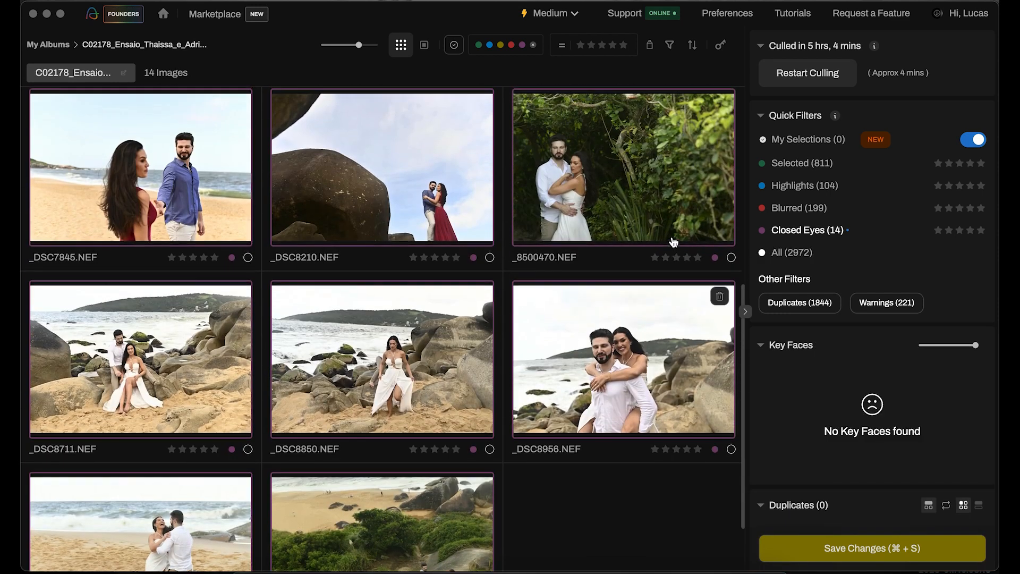
scroll(673, 242, "down", 2)
left_click(631, 260)
double_click(631, 260)
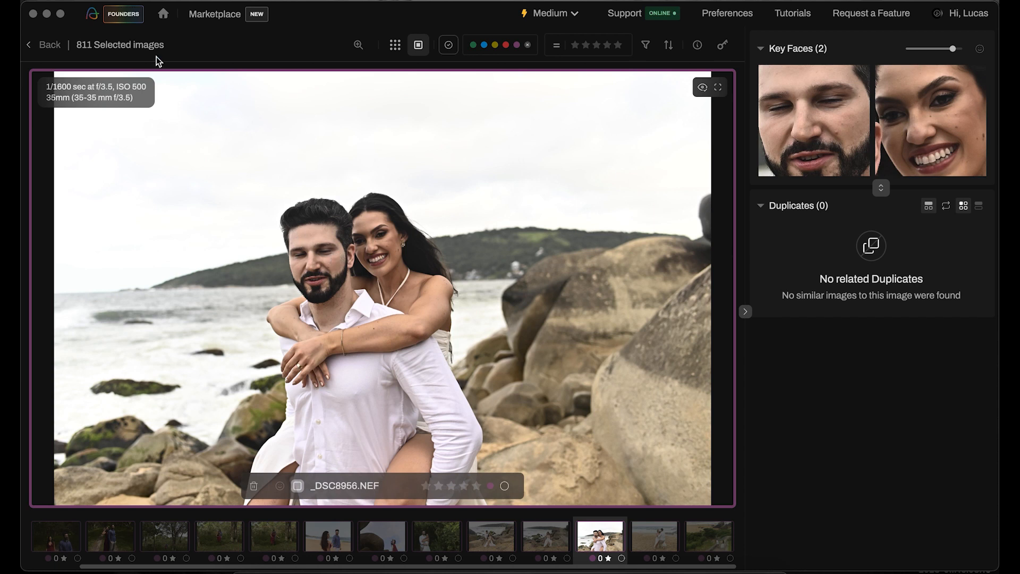
left_click(50, 45)
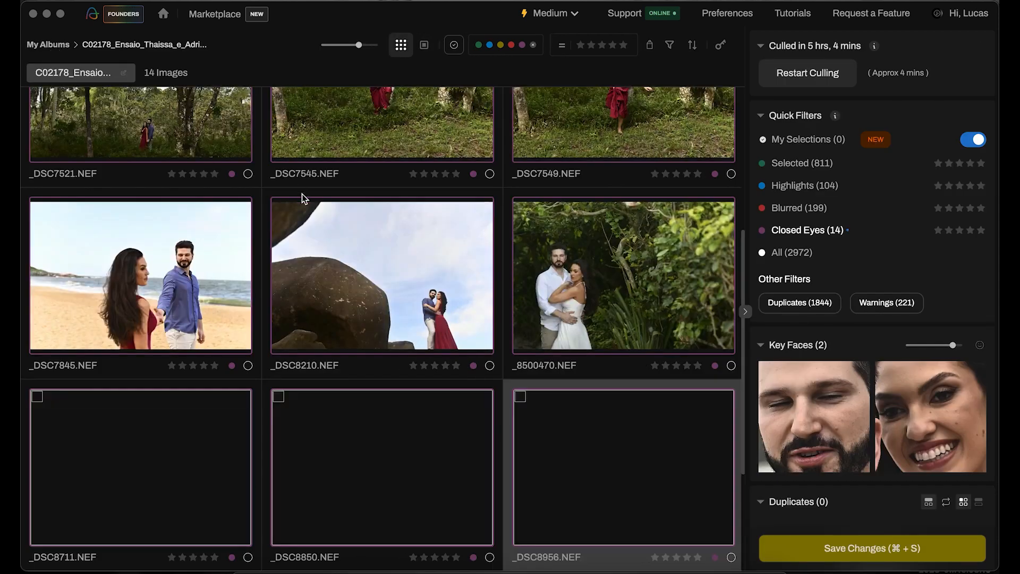
- Rate the closed-eyes photo _8500648.NEF of the couple laughing on the beach green and save the culling changes
scroll(301, 212, "up", 5)
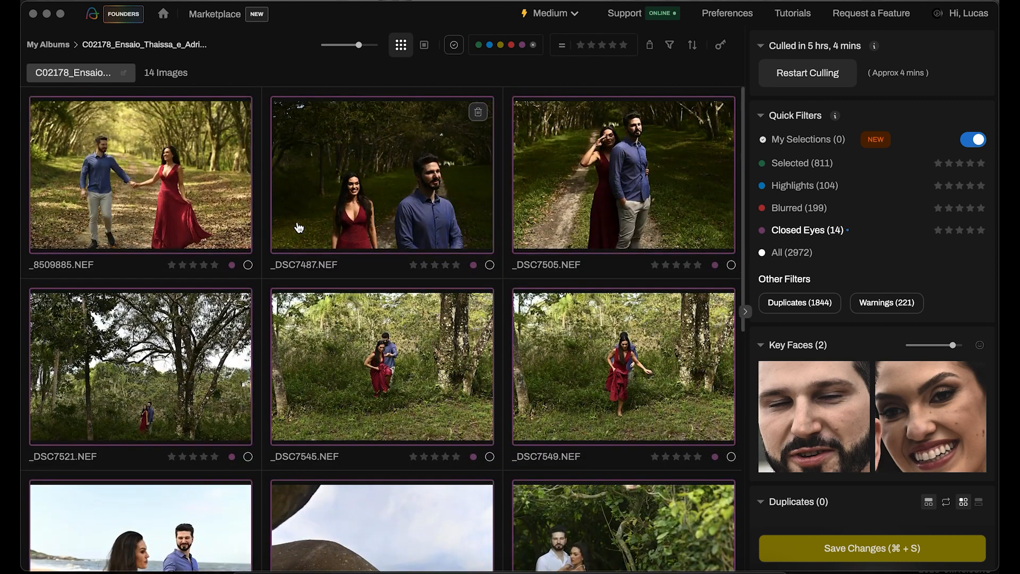
scroll(300, 227, "down", 8)
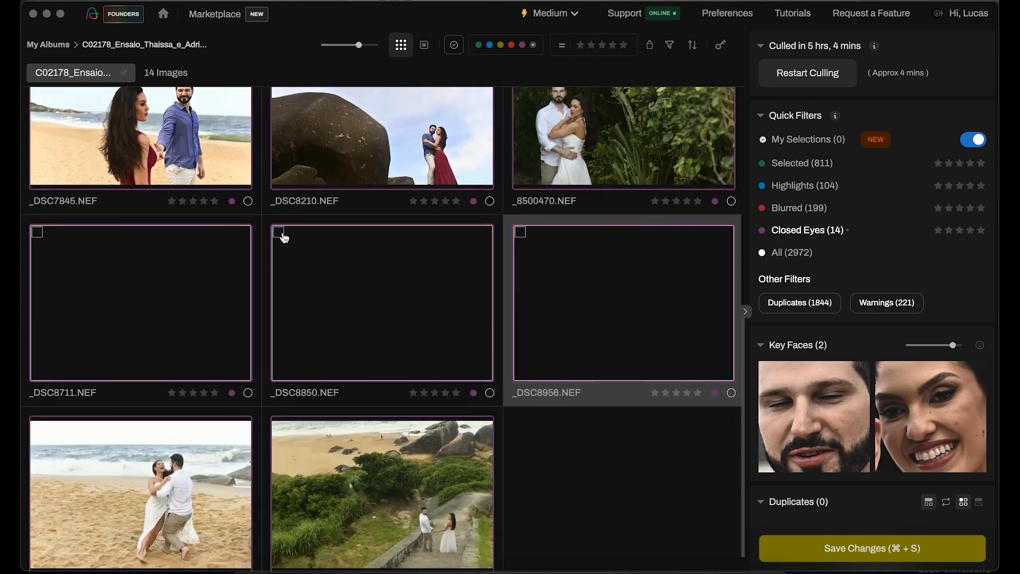
scroll(141, 470, "down", 1)
double_click(141, 470)
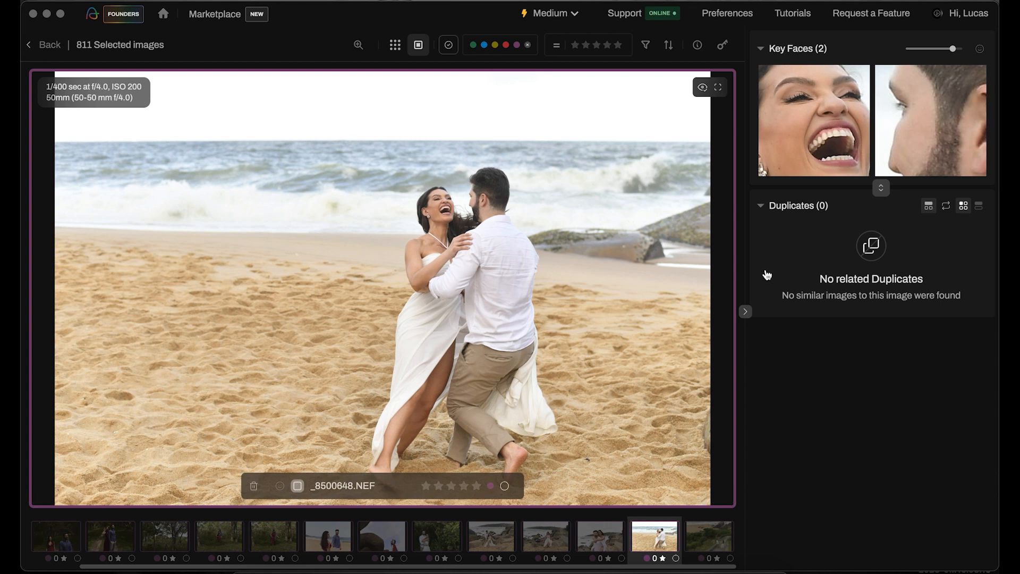
key("8")
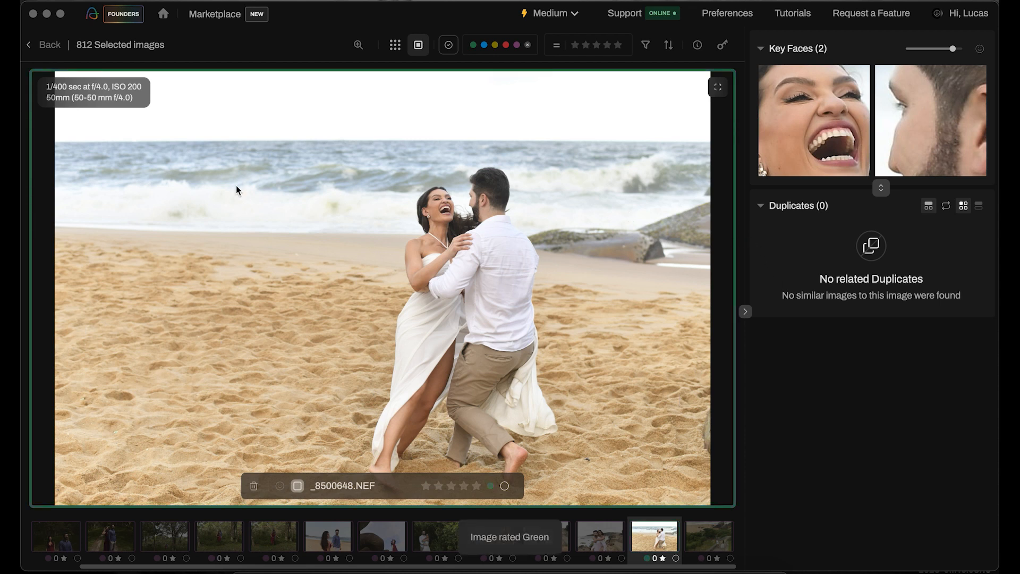
left_click(64, 45)
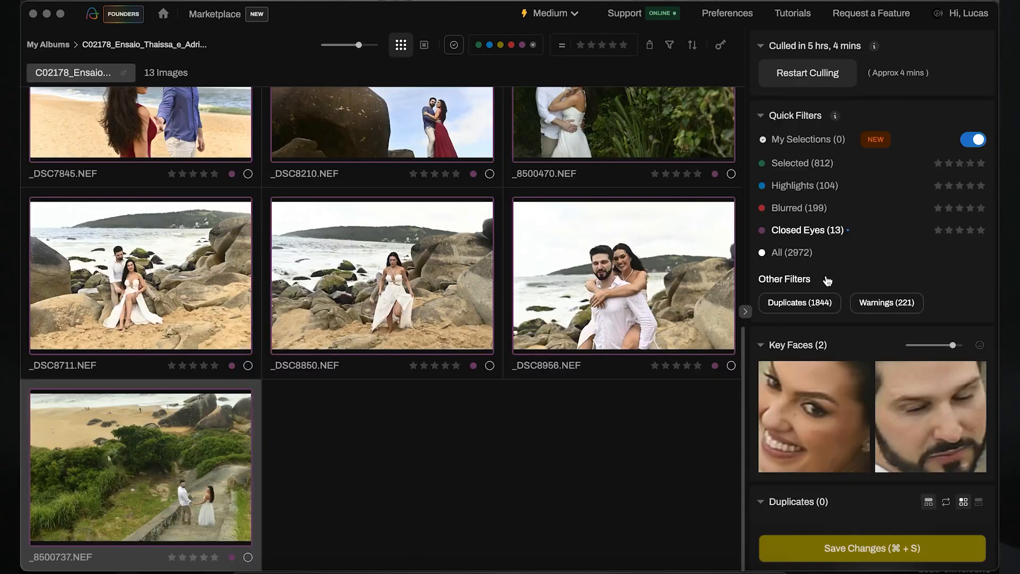
left_click(859, 553)
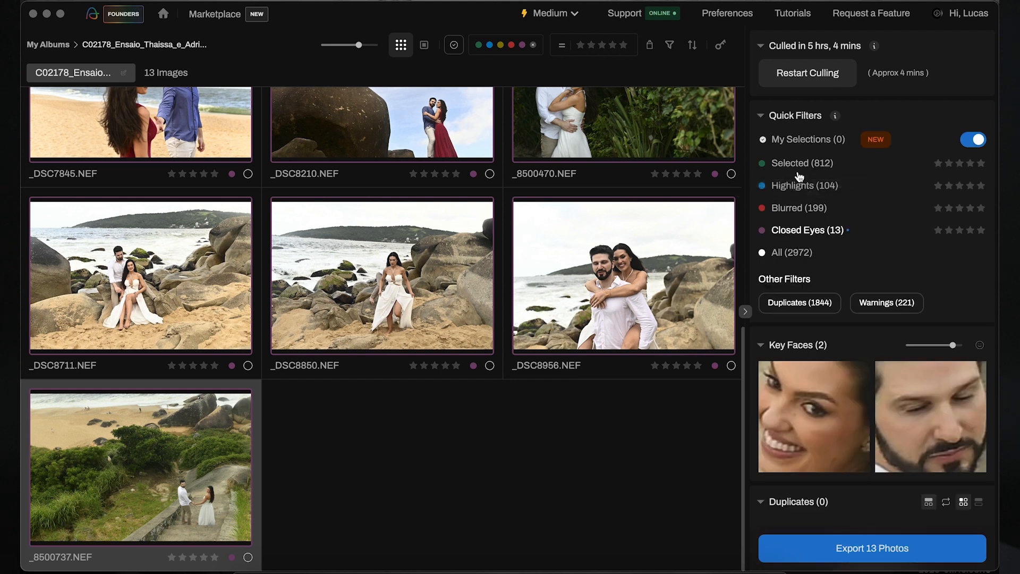
- Filter to the Selected photos and open the beach landscape ETA_608.NEF to examine it with its duplicates
left_click(792, 164)
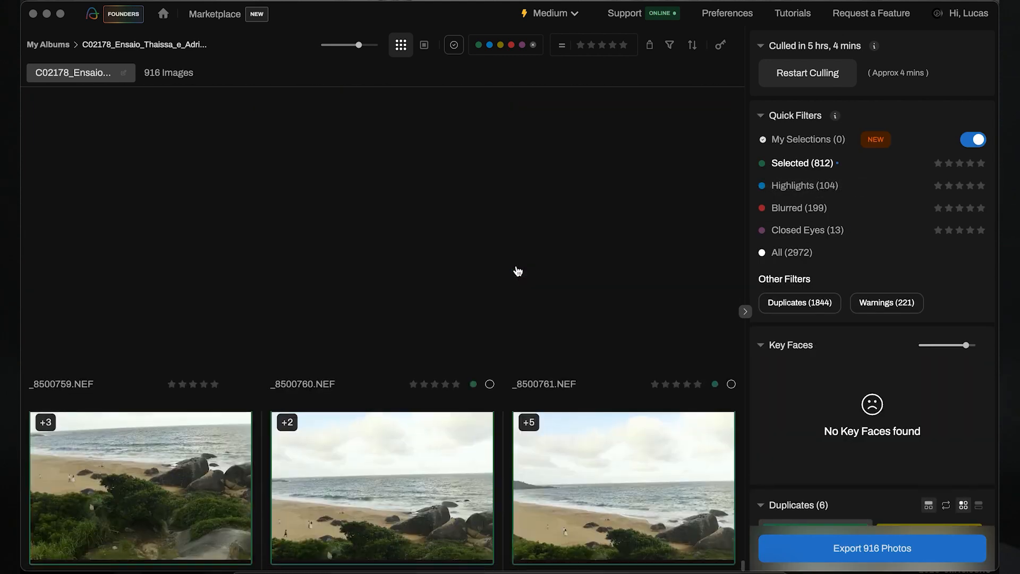
scroll(518, 271, "up", 10)
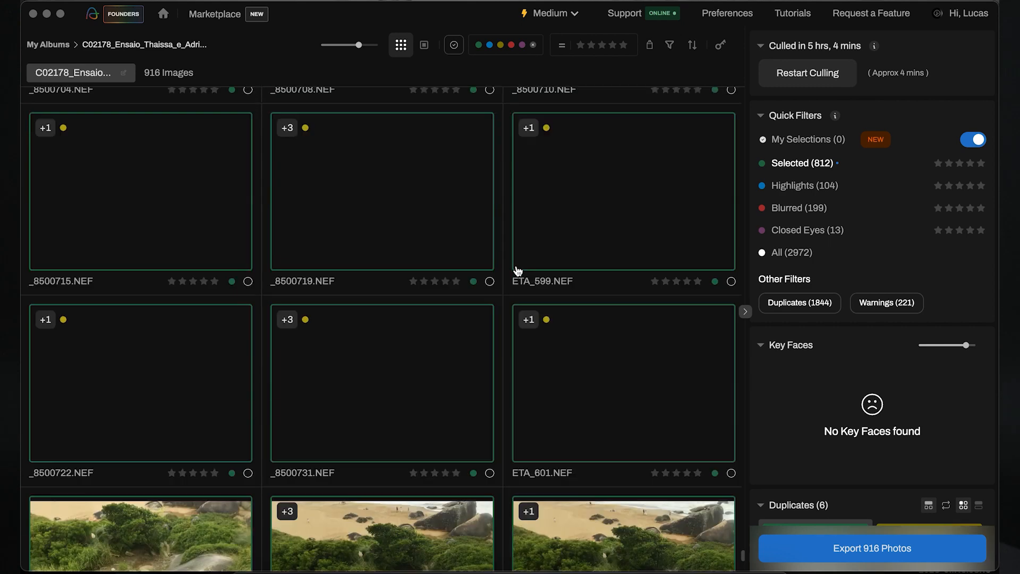
scroll(518, 271, "up", 10)
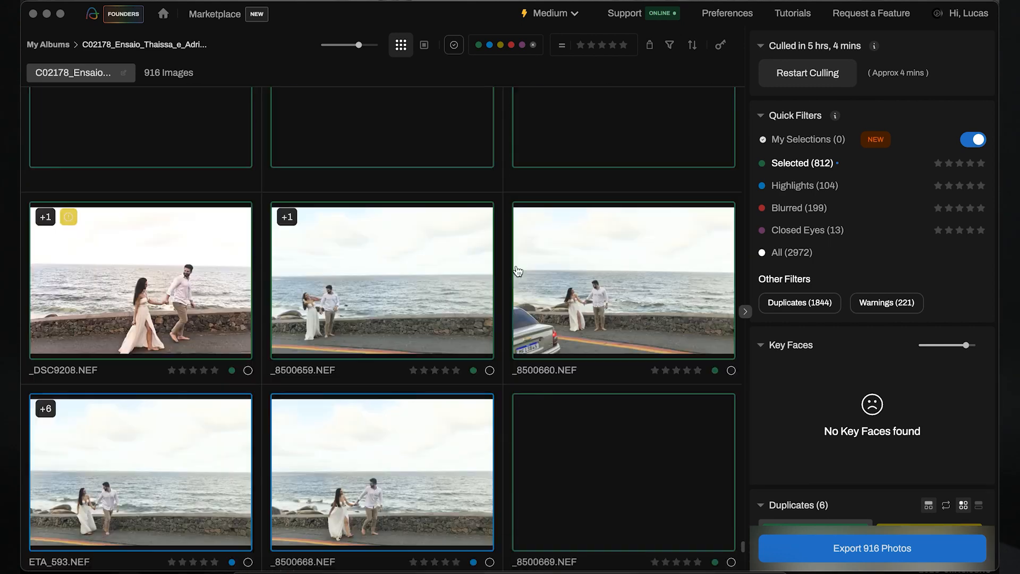
scroll(393, 274, "up", 2)
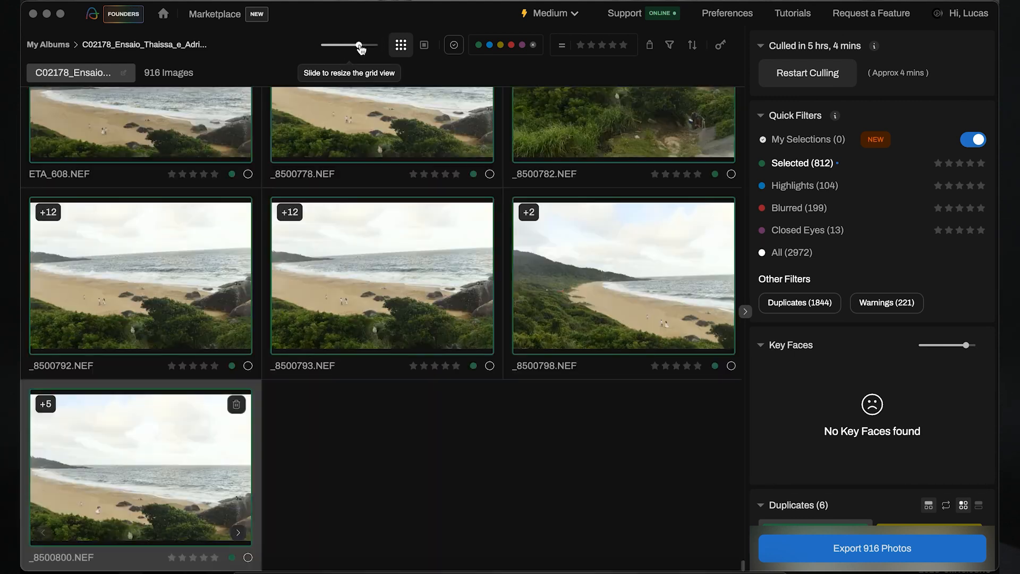
scroll(207, 131, "up", 2)
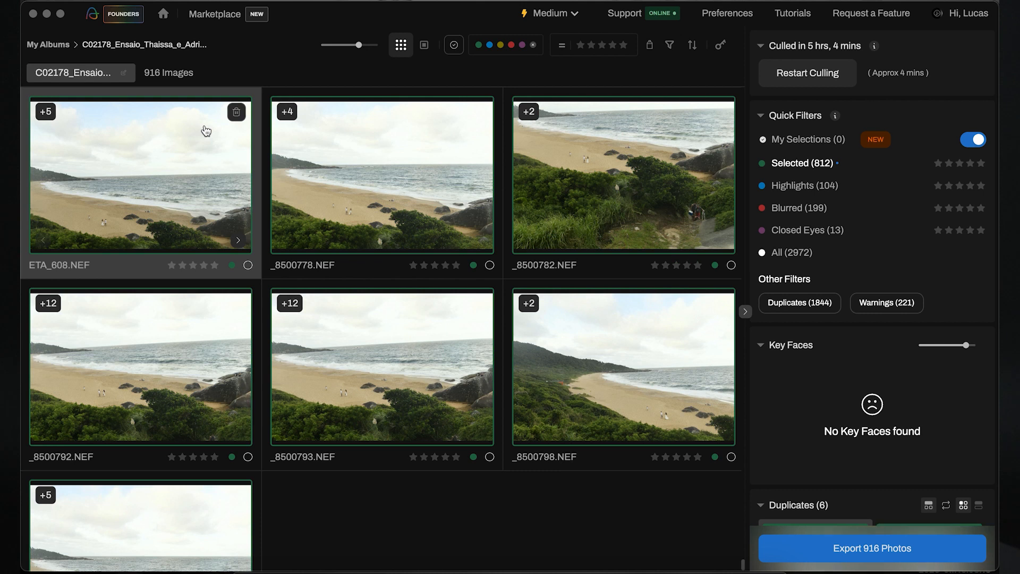
double_click(206, 131)
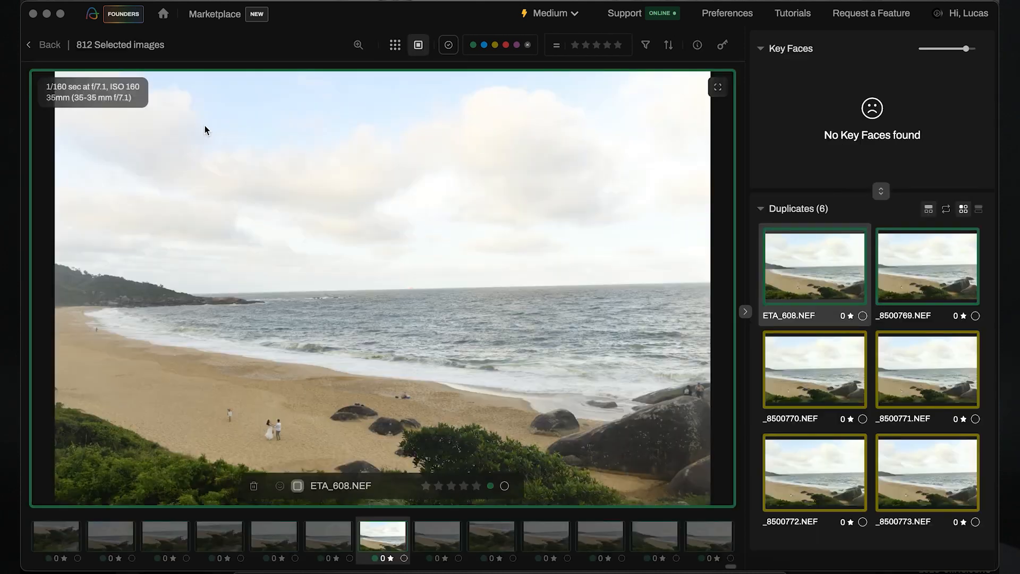
- Compare the neighbouring selected beach landscapes with their duplicates, and return to the start of the Selected photos grid
key("Right")
key("Right")
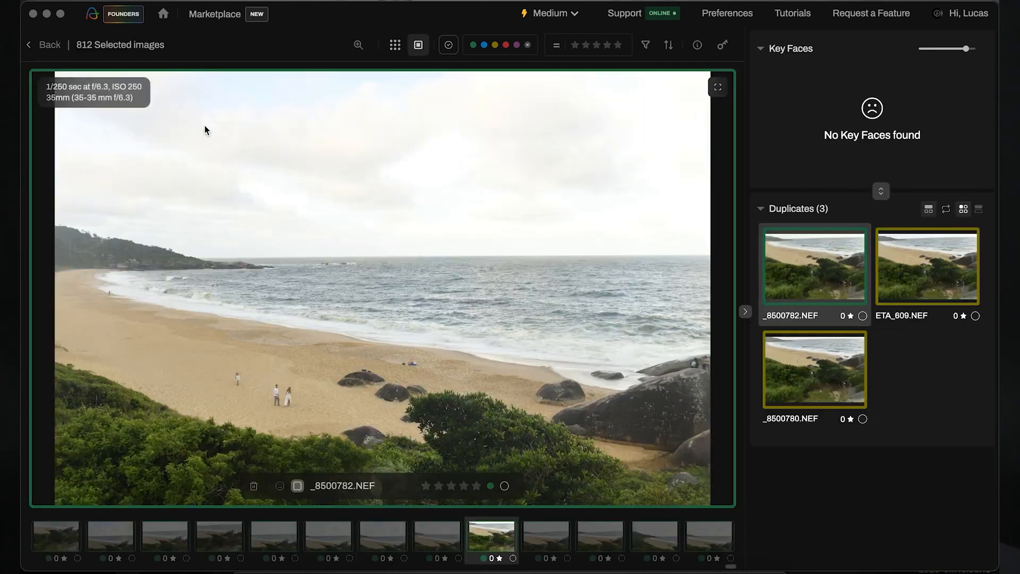
key("Left")
key("Left")
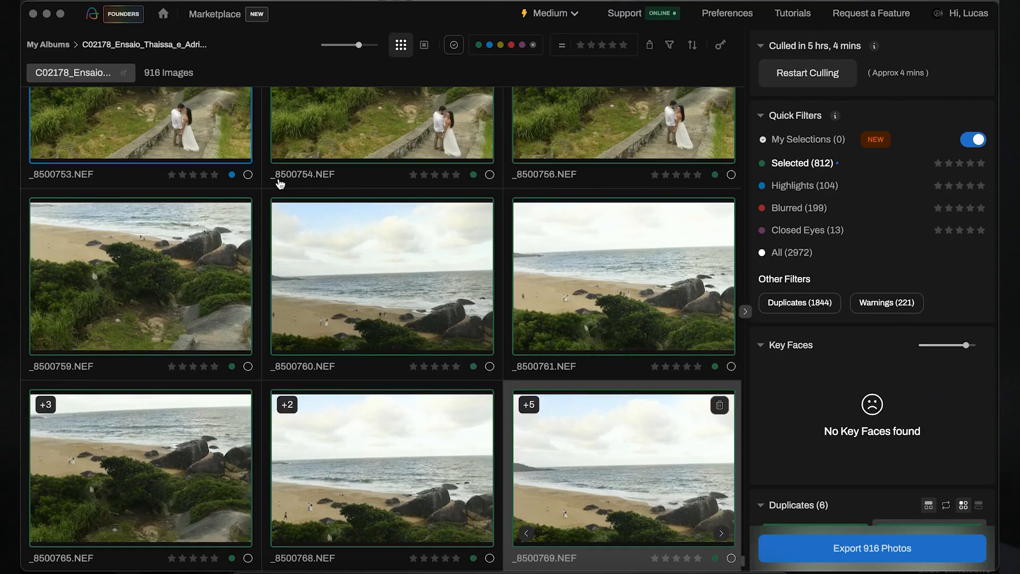
scroll(280, 183, "up", 10)
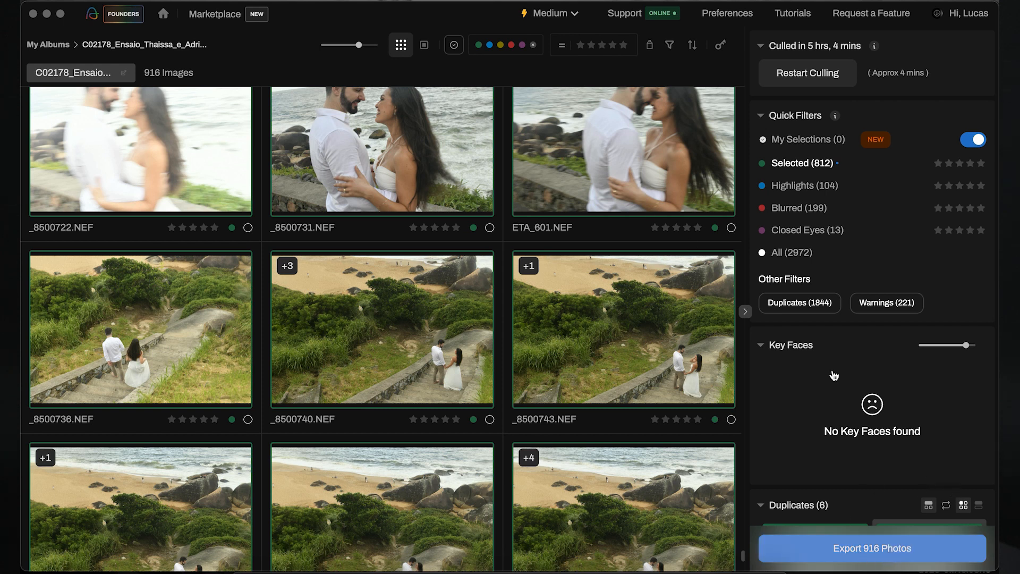
left_click(791, 166)
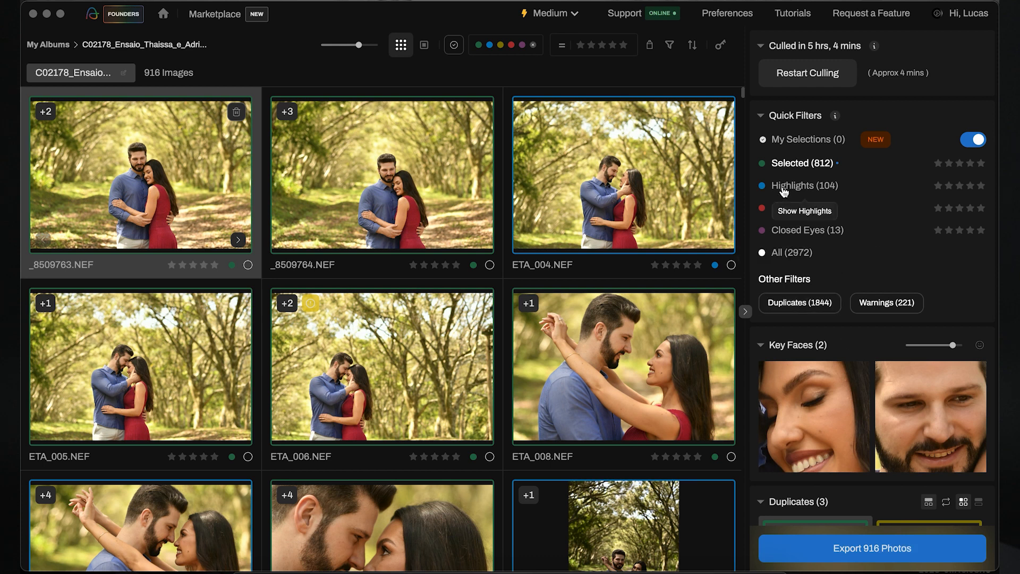
- Export the culled photos to Lightroom Classic and review which photos are checked in its import window
left_click(874, 552)
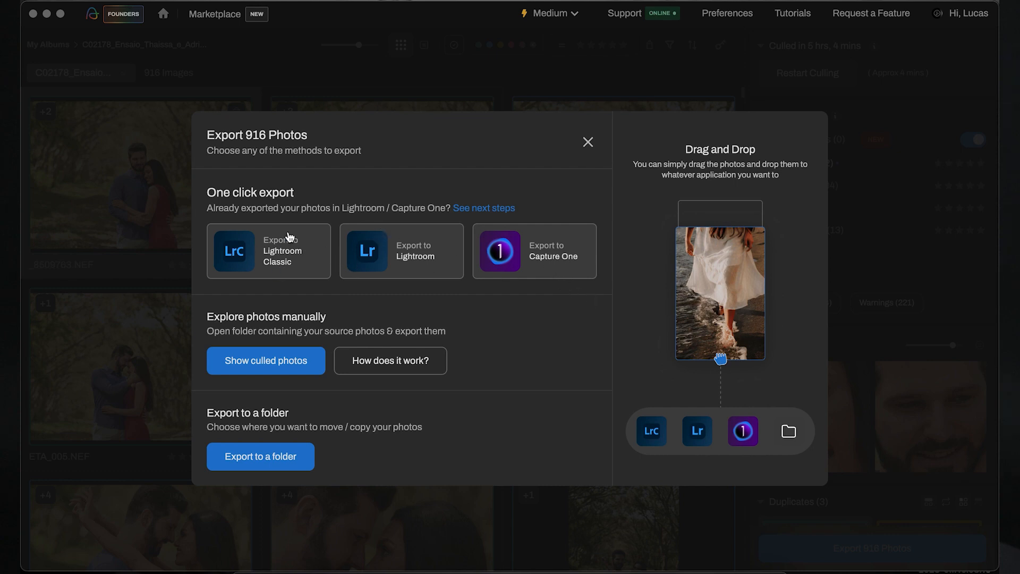
left_click(283, 254)
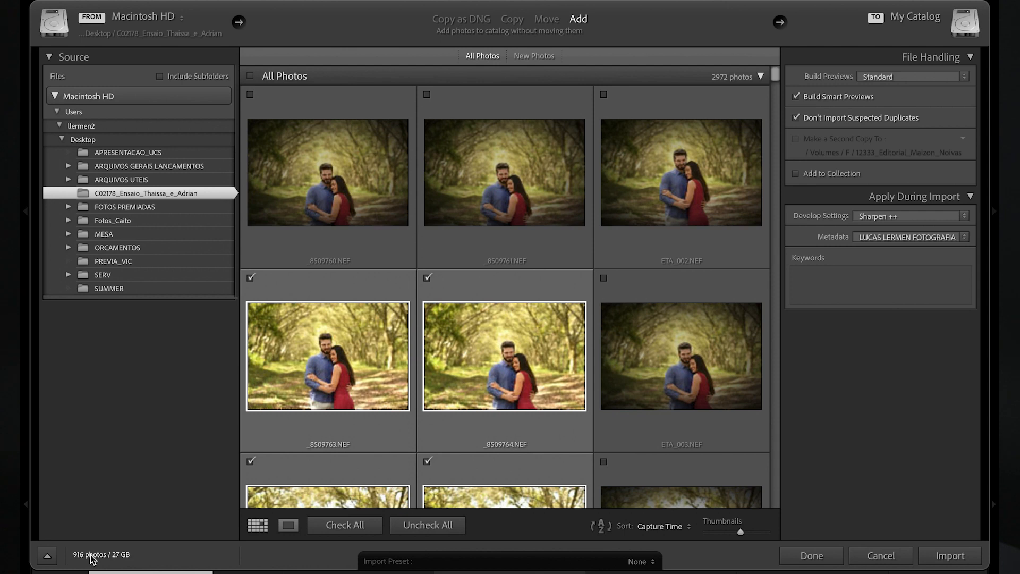
scroll(432, 350, "down", 5)
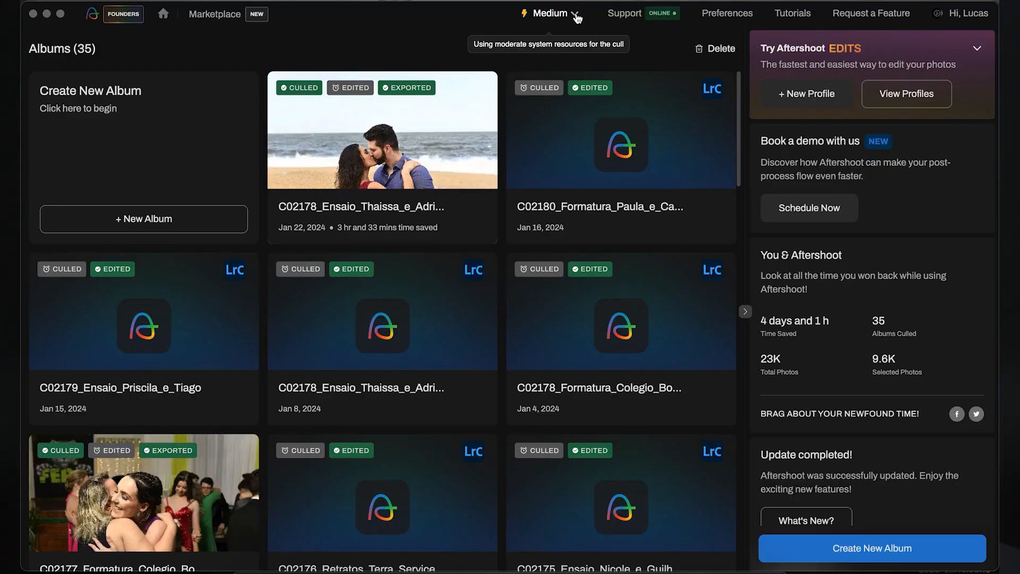
- Back in Aftershoot, set the system resource usage level to Medium
left_click(576, 16)
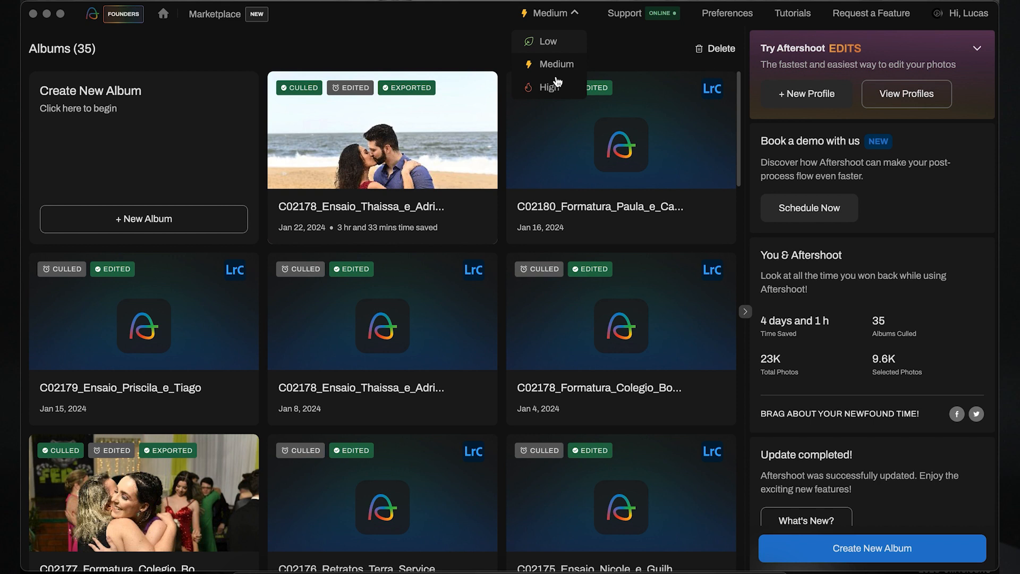
left_click(555, 67)
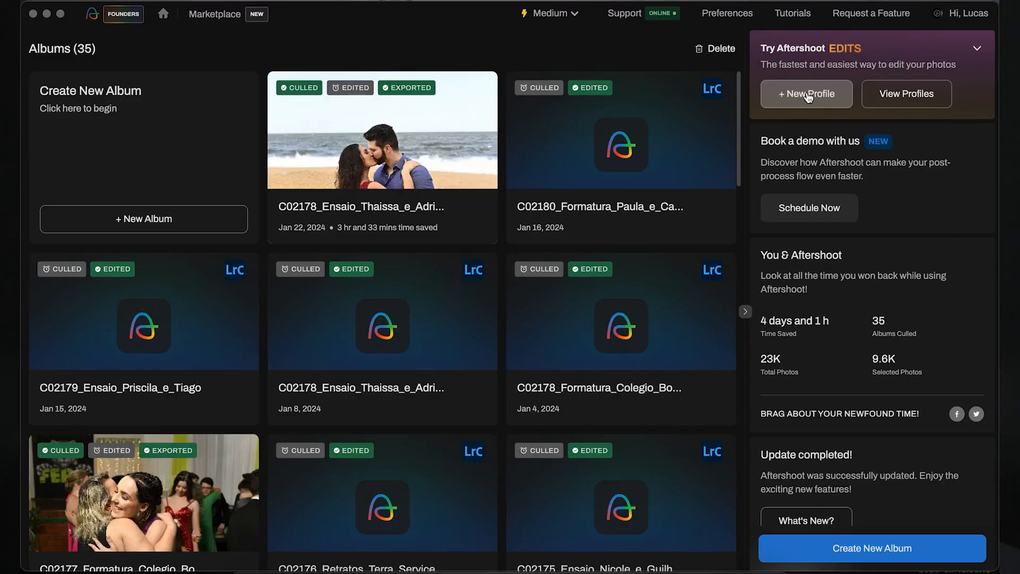
- Create an AI editing profile named AULA TESTE AFTERSHOOT with image type RAW and color type Color
left_click(808, 94)
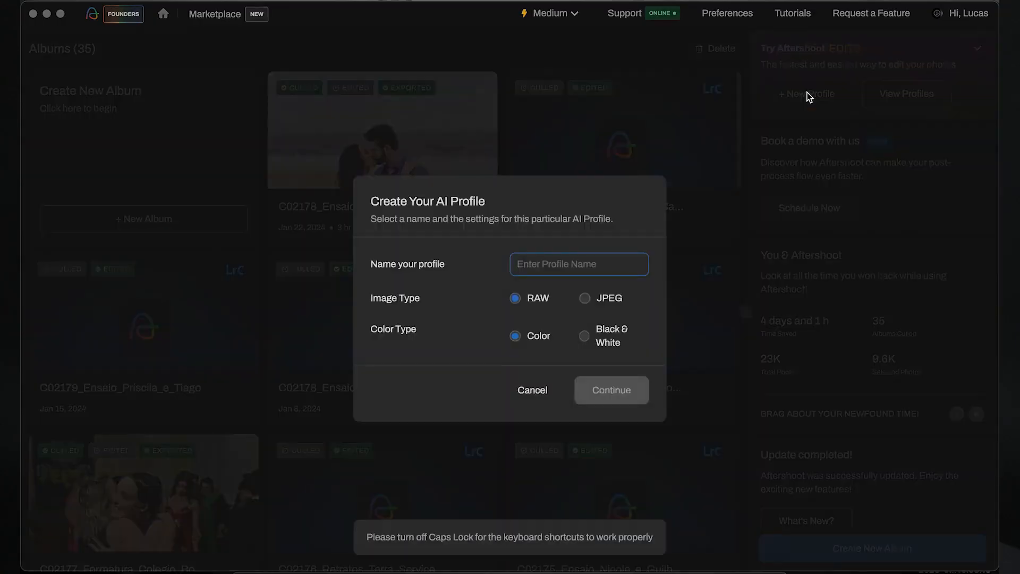
type("A")
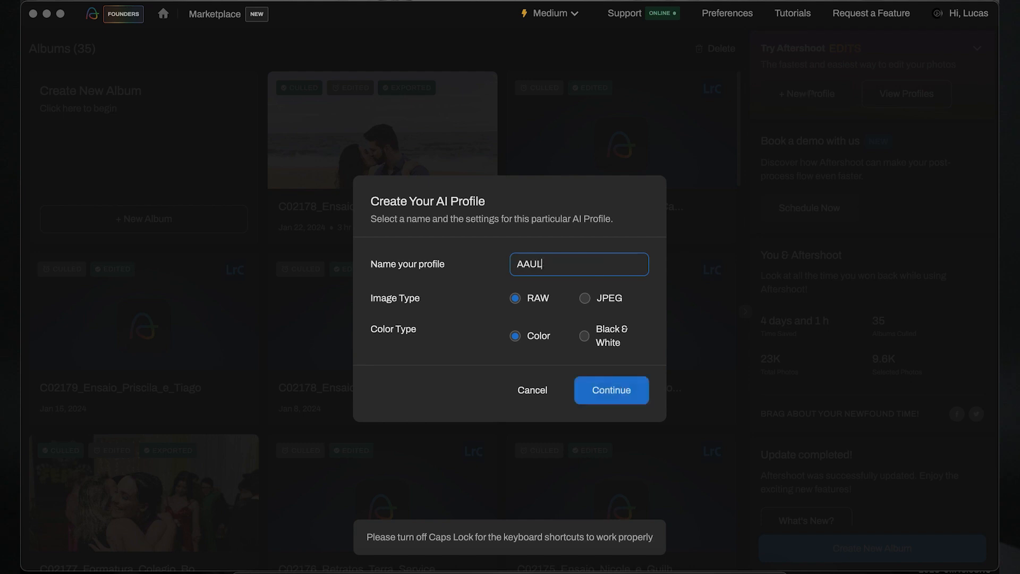
type("ULA TESTE AFTER")
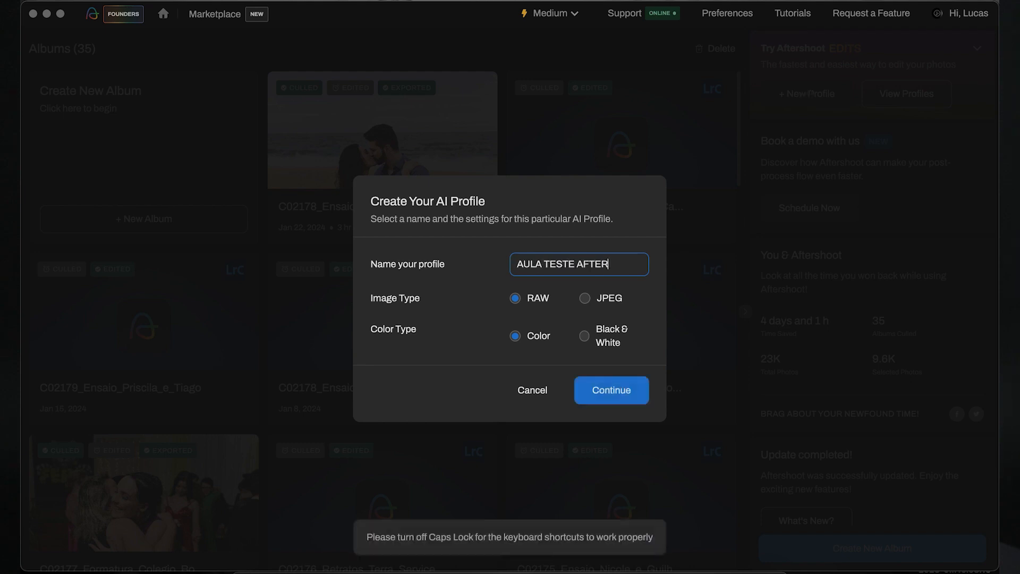
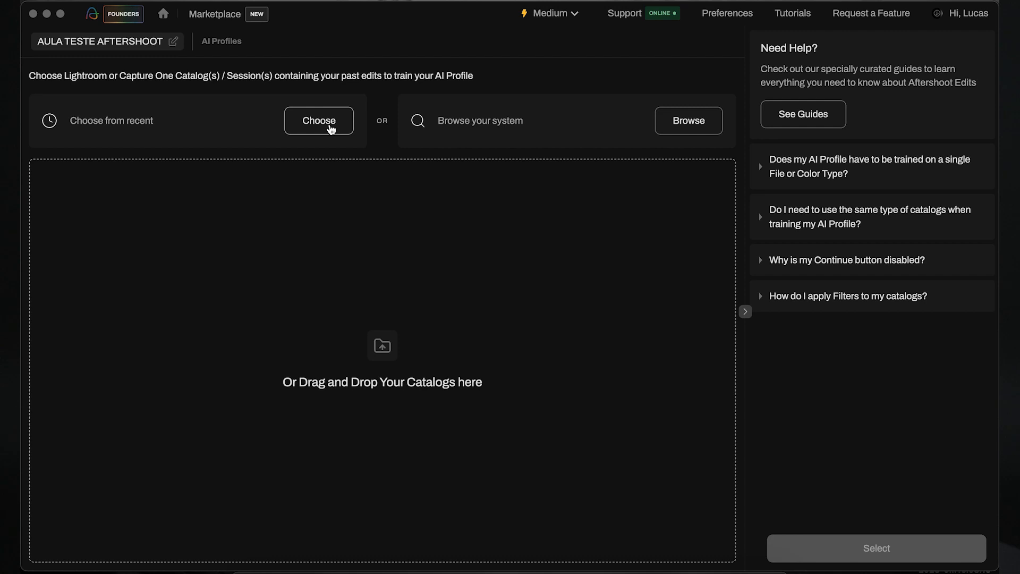
- Add the C02170_Casamento catalog from the recent Lightroom catalogs as training material for the AI profile
left_click(329, 124)
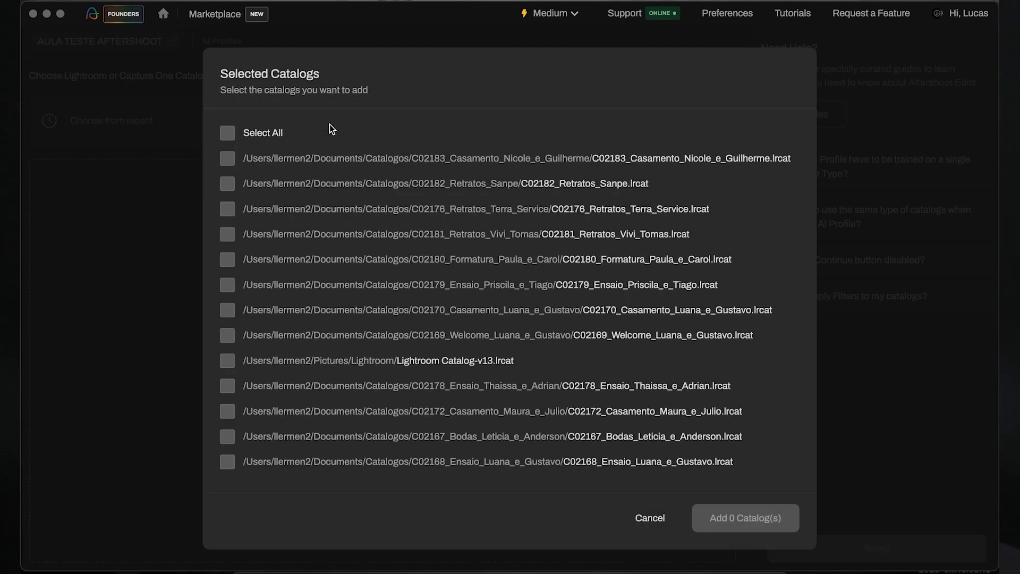
left_click(649, 517)
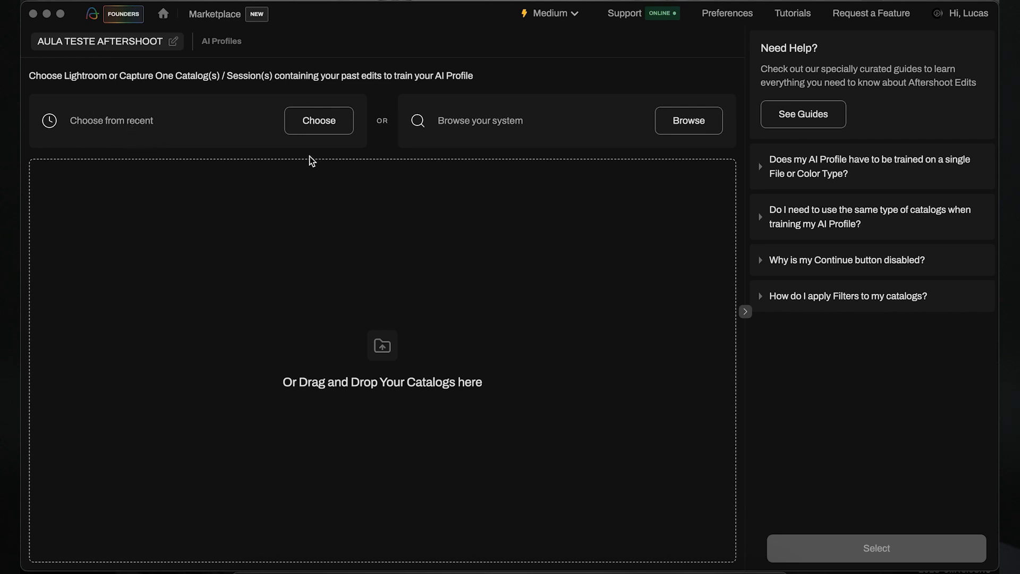
left_click(333, 126)
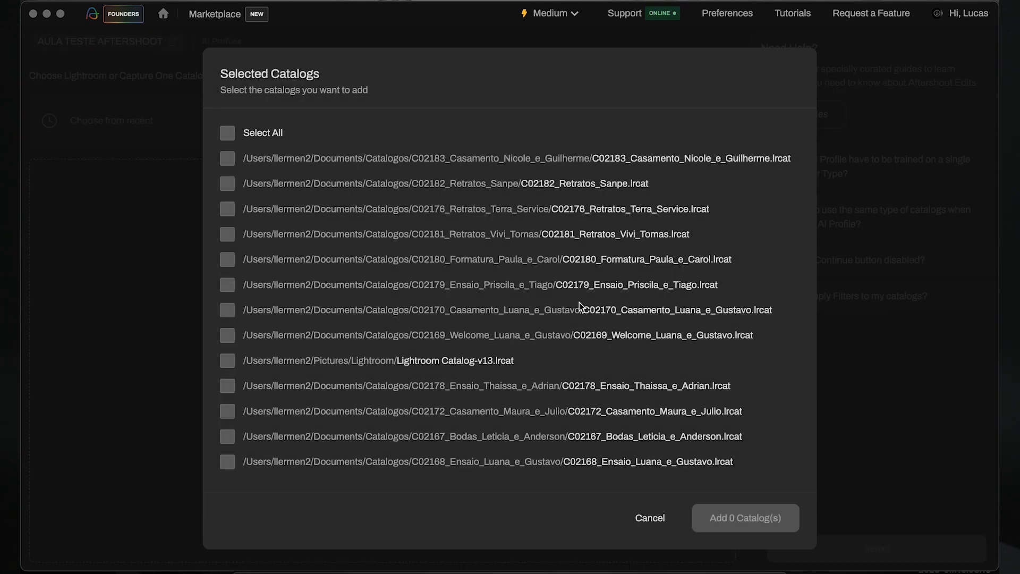
scroll(565, 306, "down", 1)
scroll(566, 310, "down", 1)
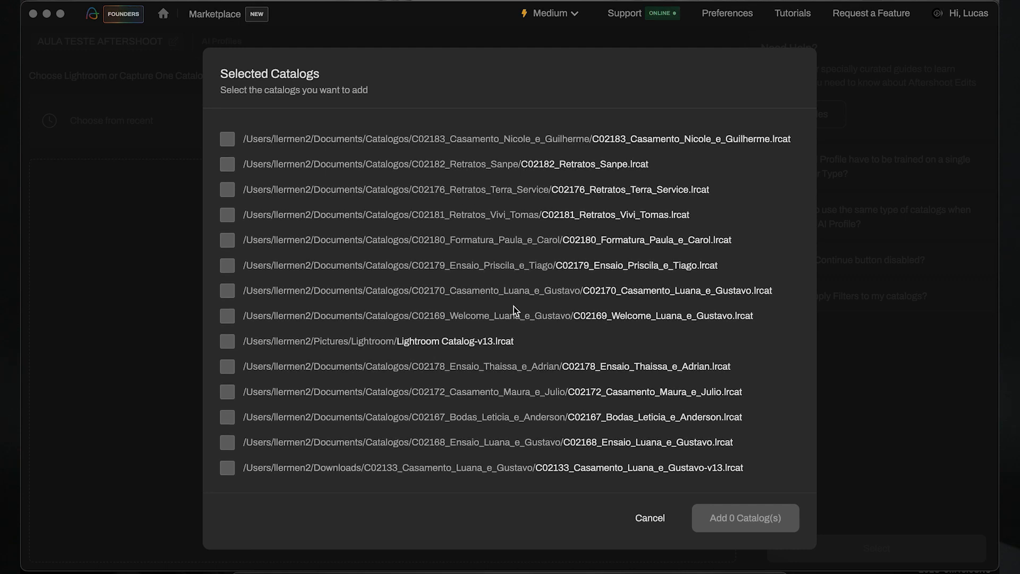
scroll(458, 378, "up", 2)
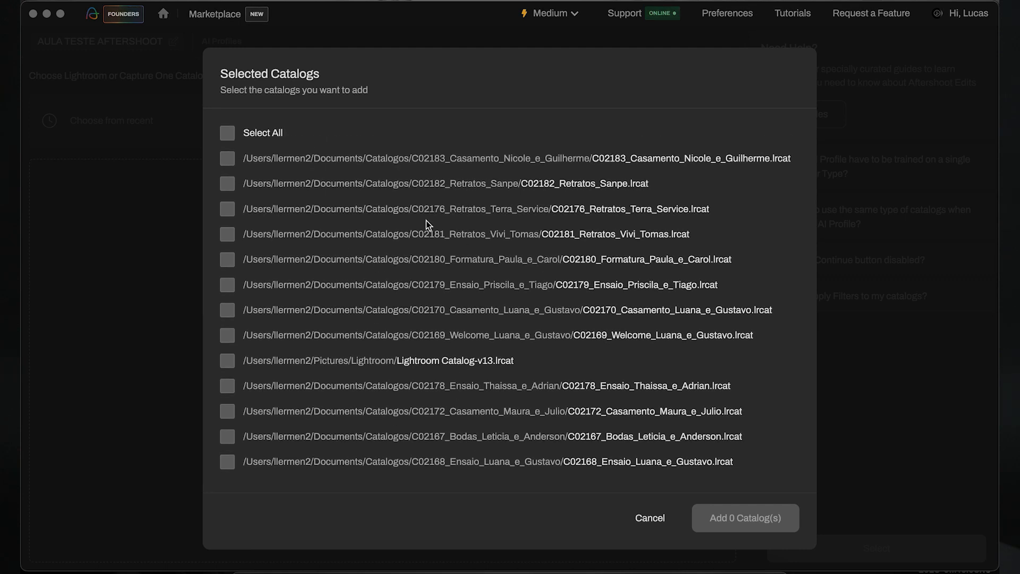
scroll(399, 259, "down", 2)
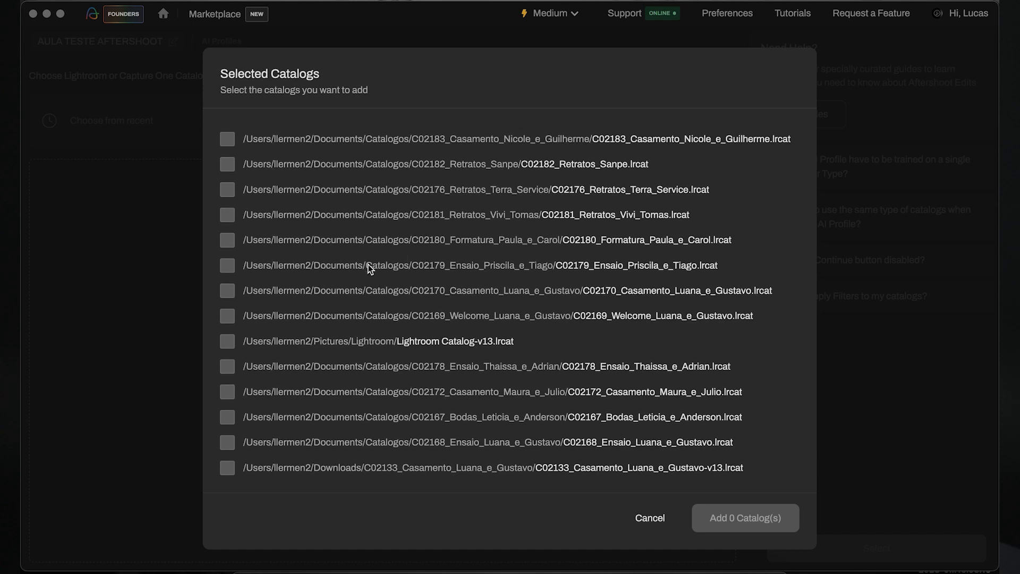
left_click(227, 291)
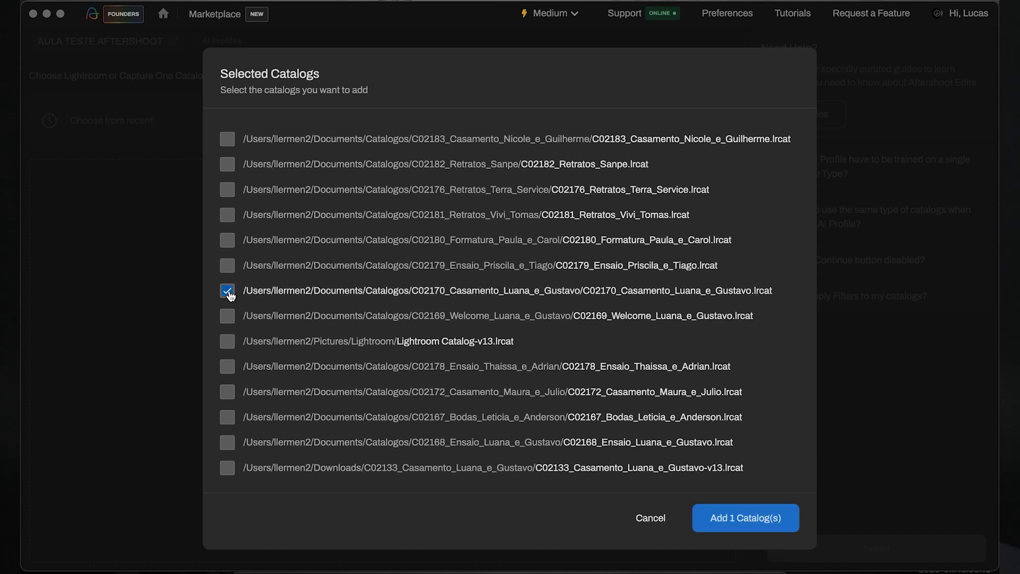
left_click(746, 519)
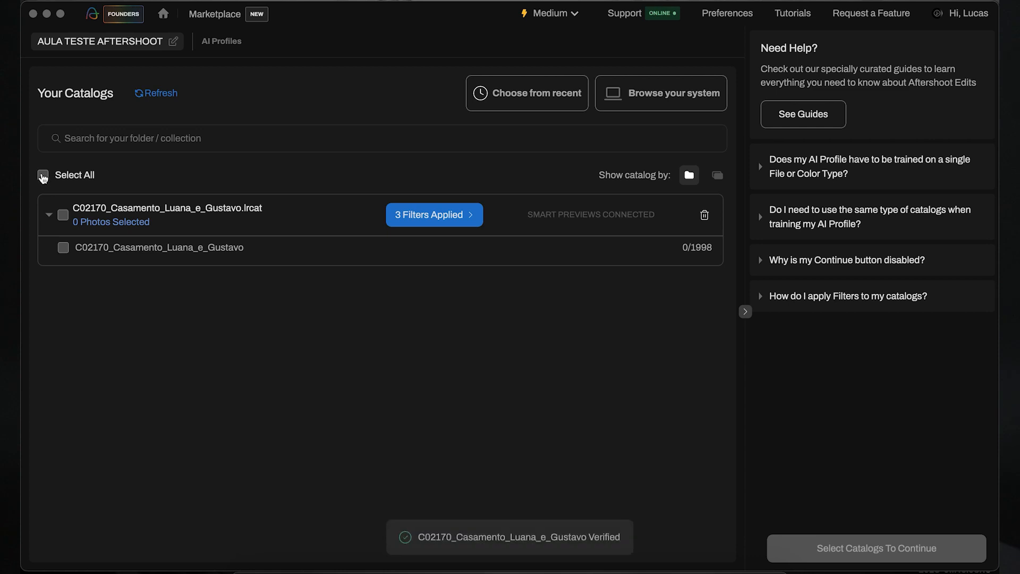
- Select the whole C02170_Casamento catalog, filter it to the Green label only with NIKON D750 included, and upload the filtered photos
left_click(43, 176)
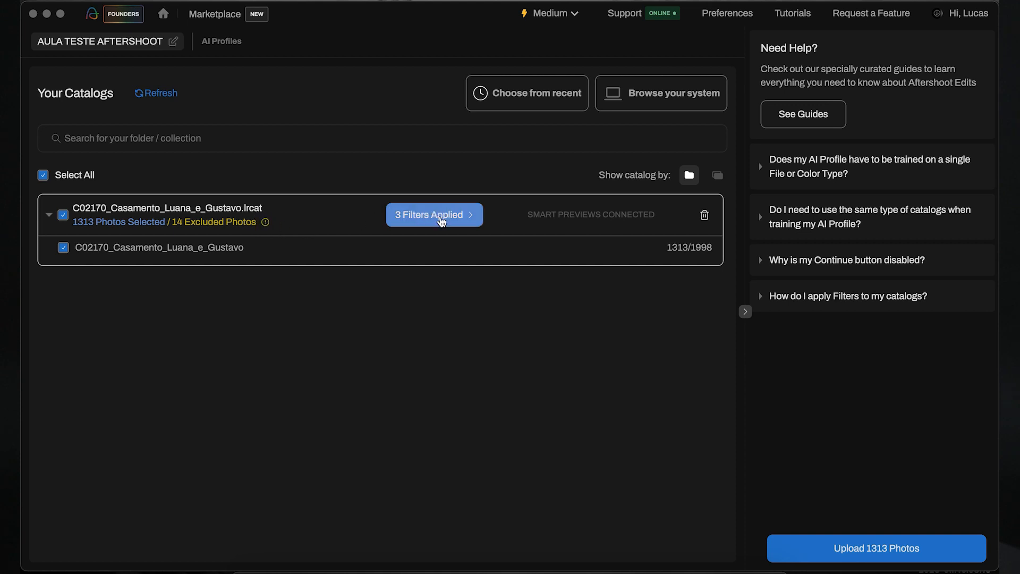
left_click(442, 222)
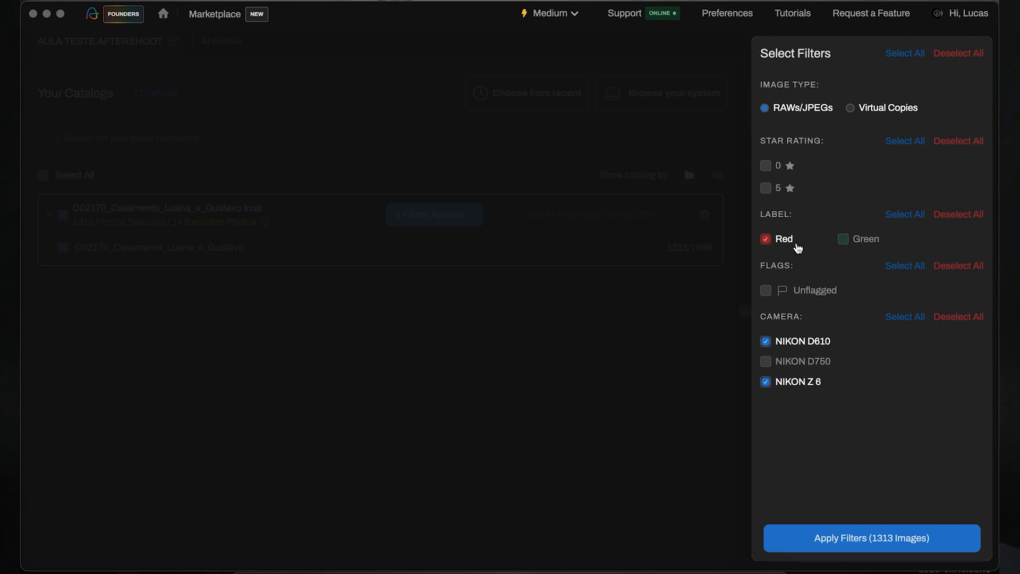
left_click(843, 239)
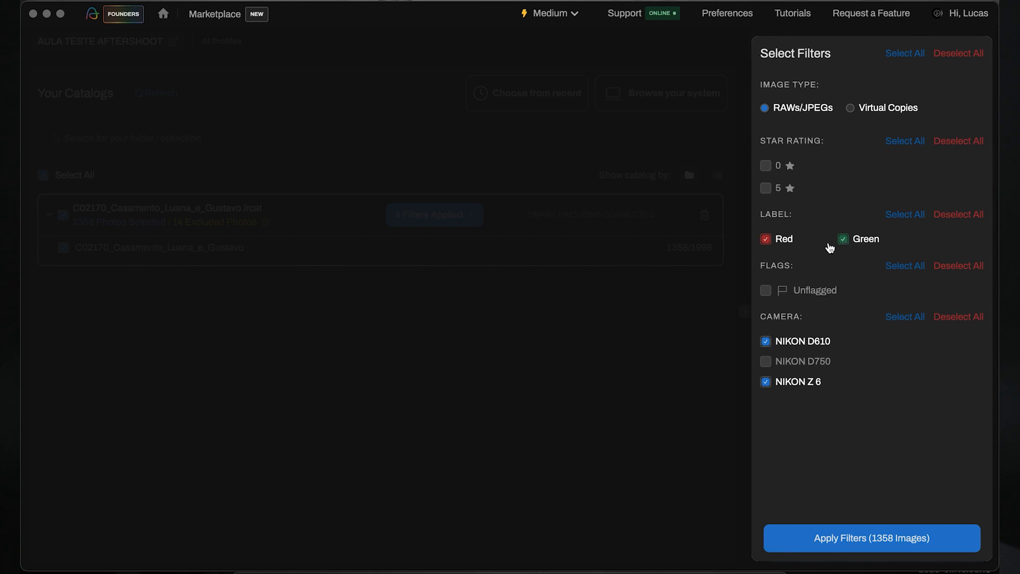
left_click(766, 240)
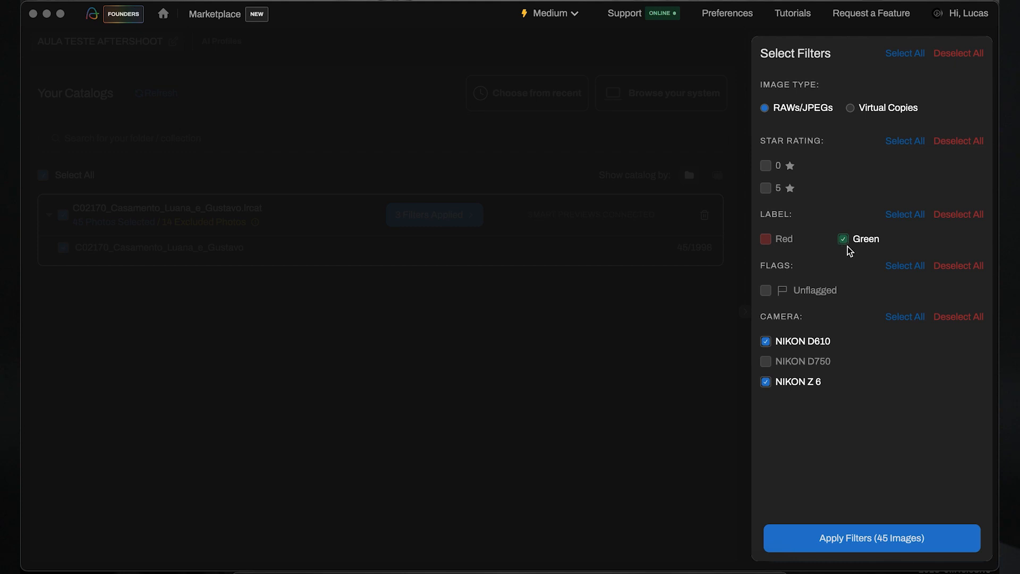
left_click(766, 364)
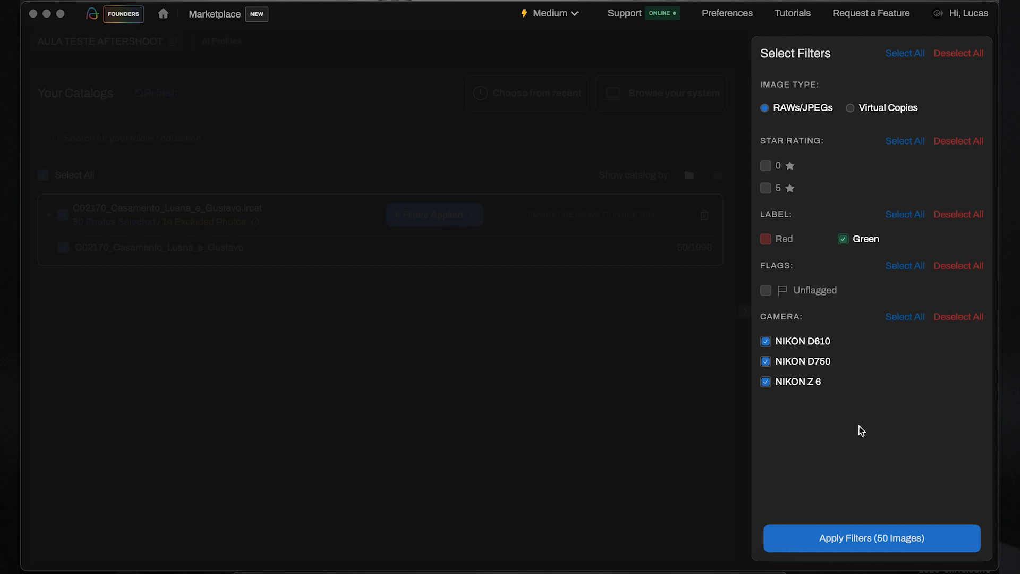
left_click(851, 546)
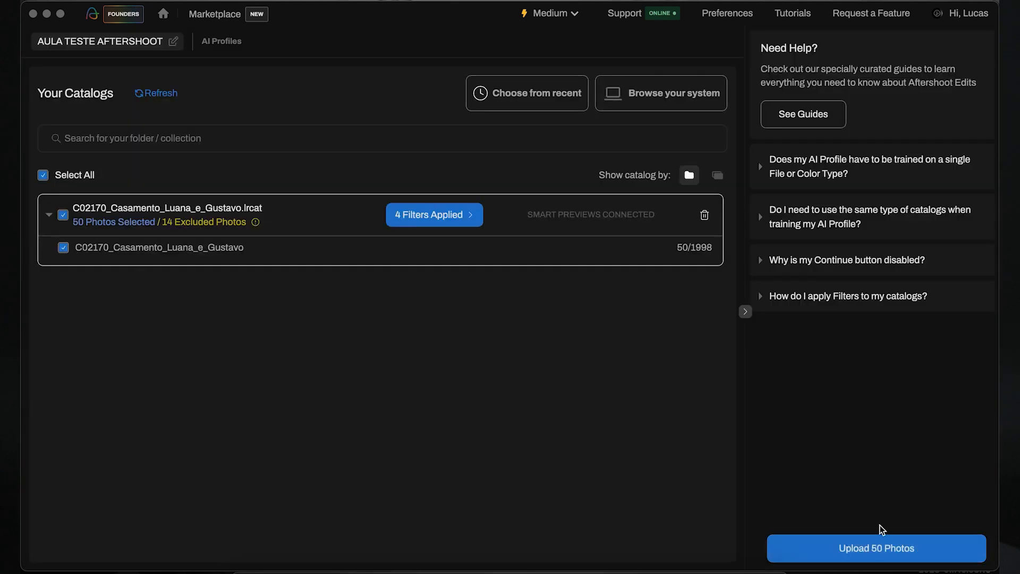
left_click(876, 539)
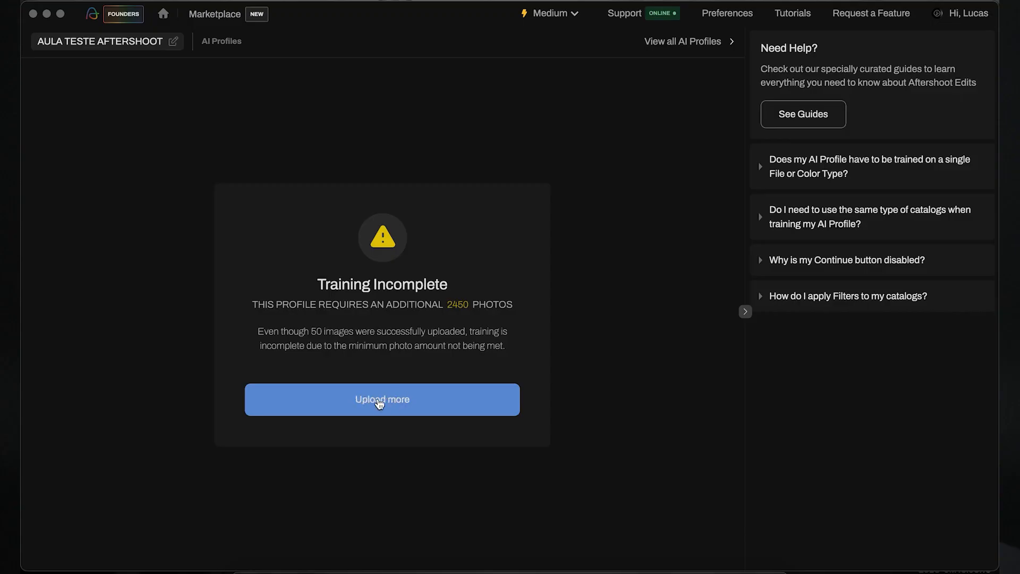
- Start uploading more training photos and add the C02172_Casamento catalog from the recent catalogs
left_click(379, 400)
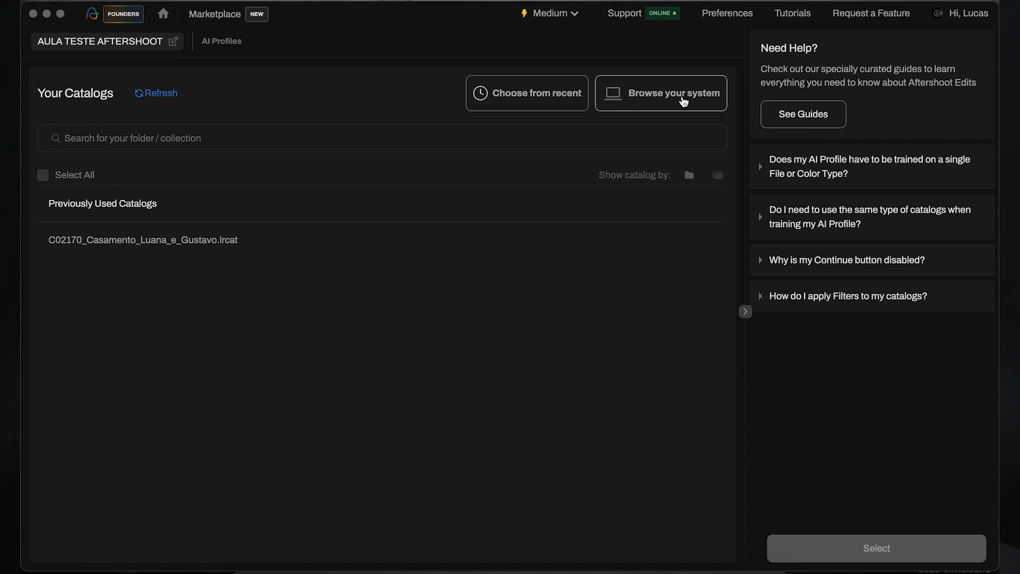
left_click(522, 96)
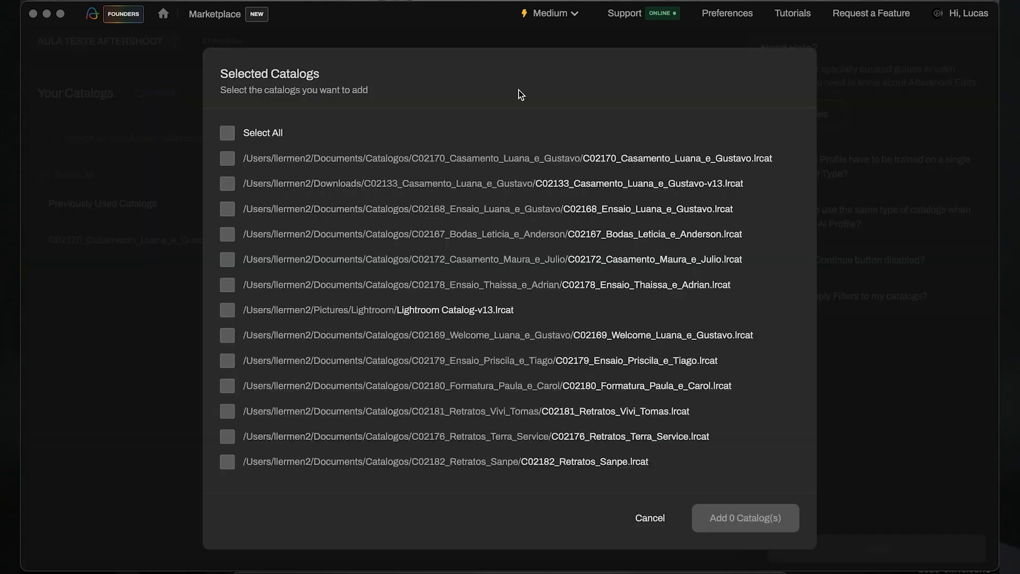
scroll(454, 221, "down", 1)
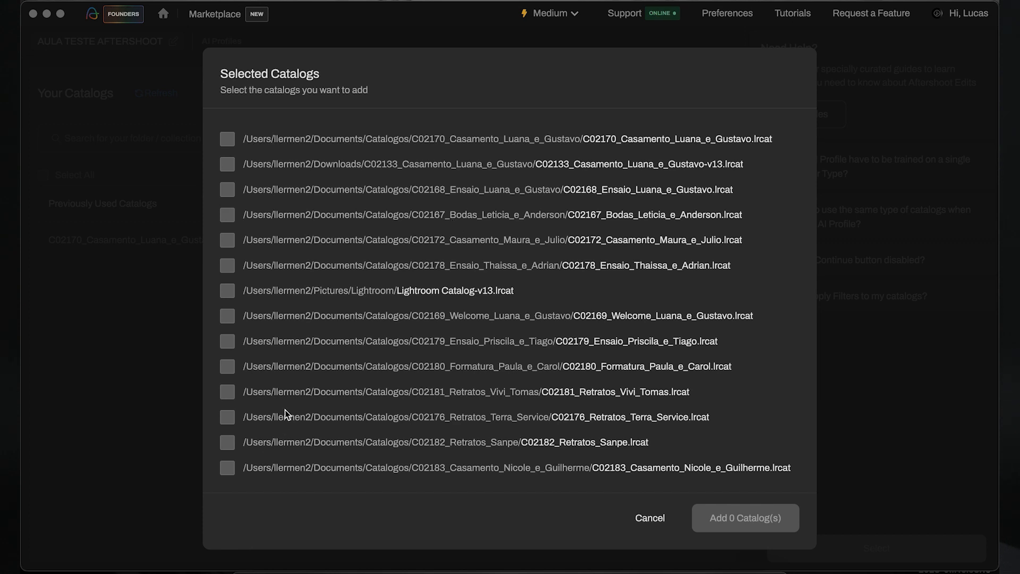
scroll(285, 410, "up", 1)
left_click(228, 260)
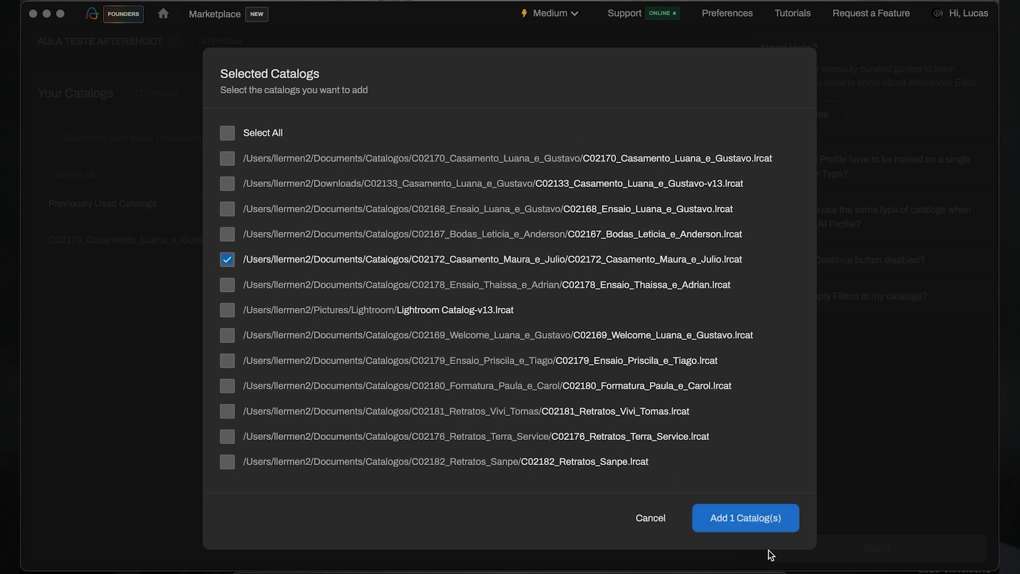
left_click(742, 517)
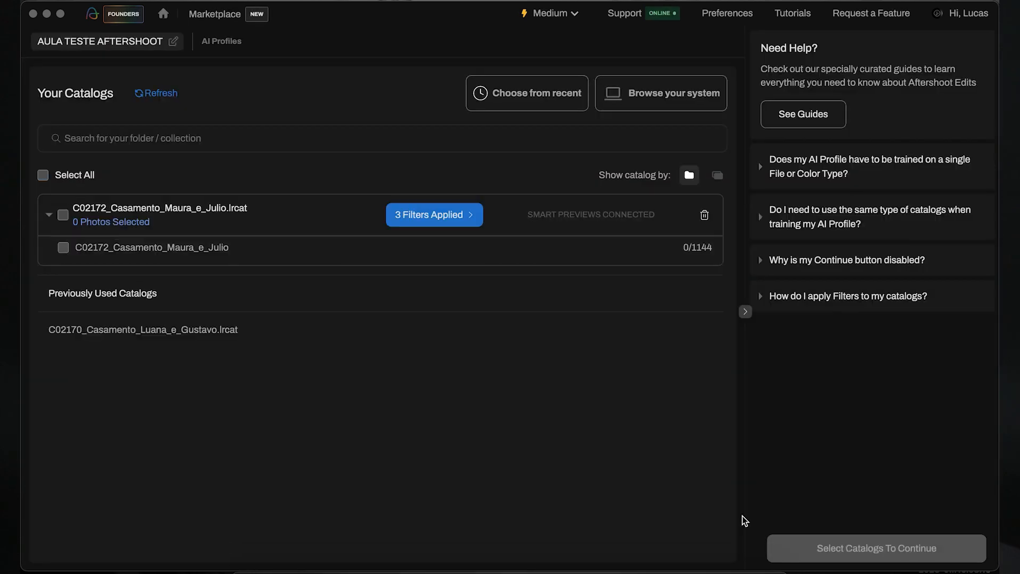
- Upload the C02172_Casamento catalog's Green-label photos as training material, including only the NIKON D610 and NIKON Z 6 cameras
left_click(63, 215)
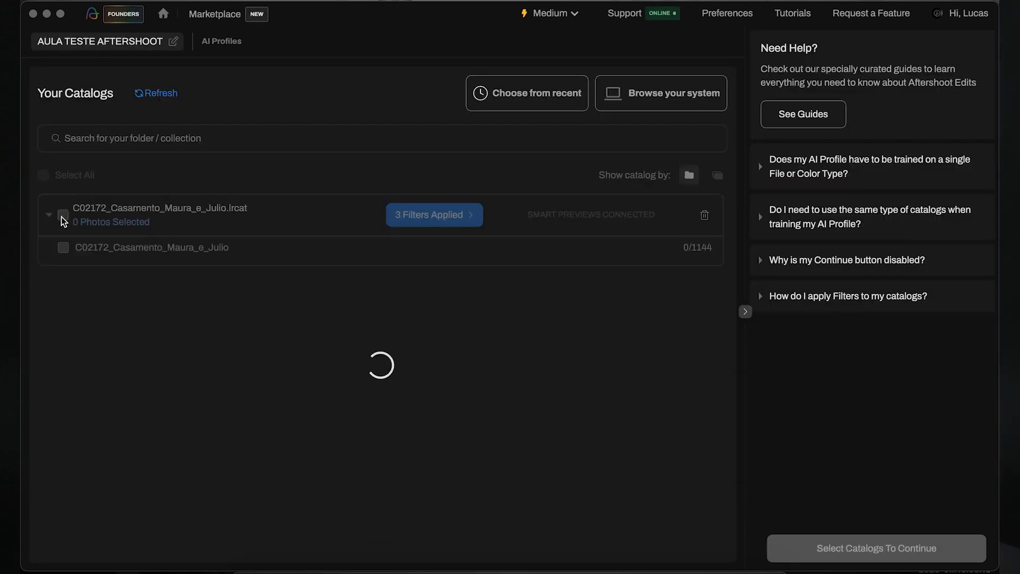
left_click(456, 215)
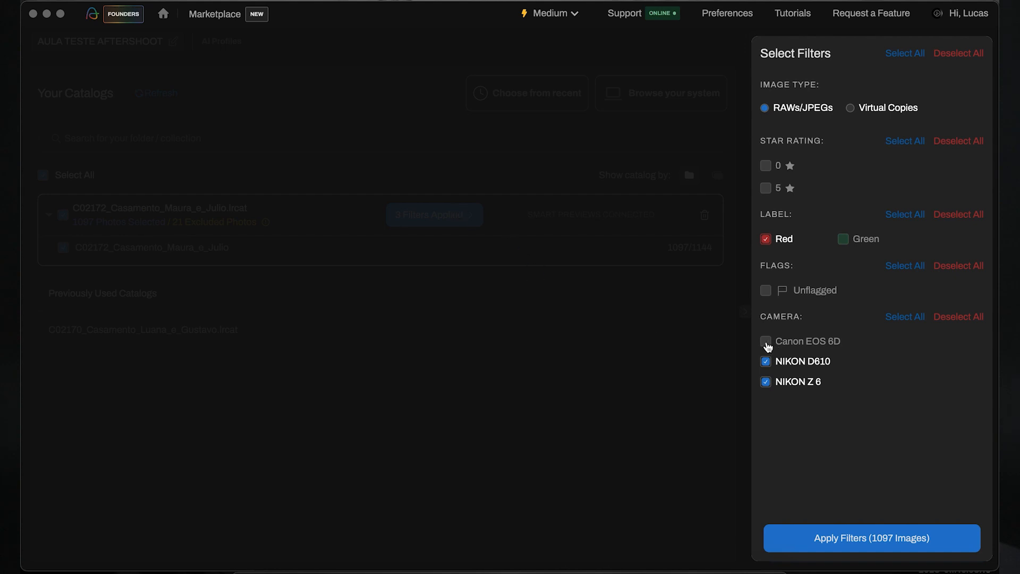
left_click(765, 341)
left_click(844, 240)
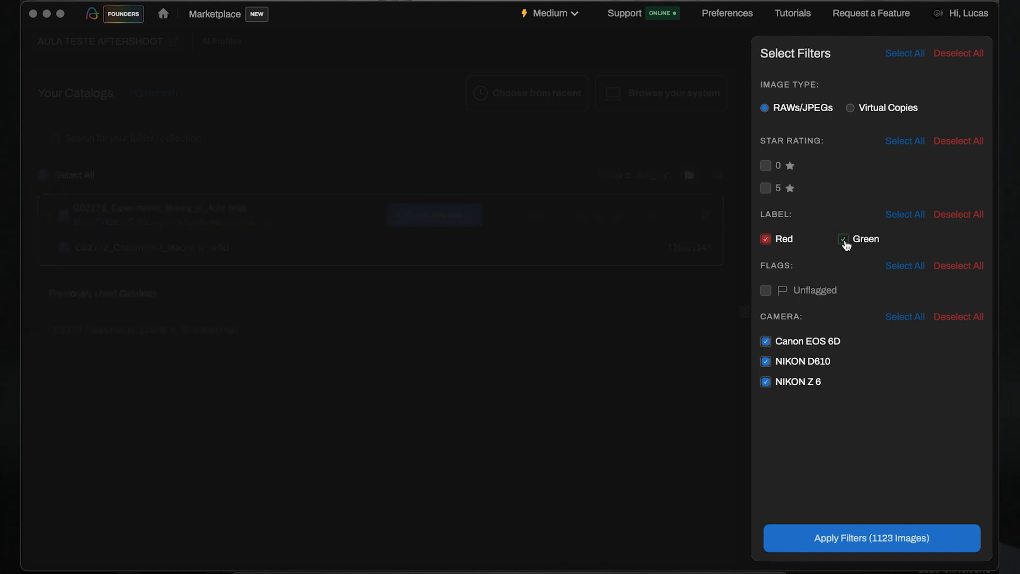
left_click(765, 240)
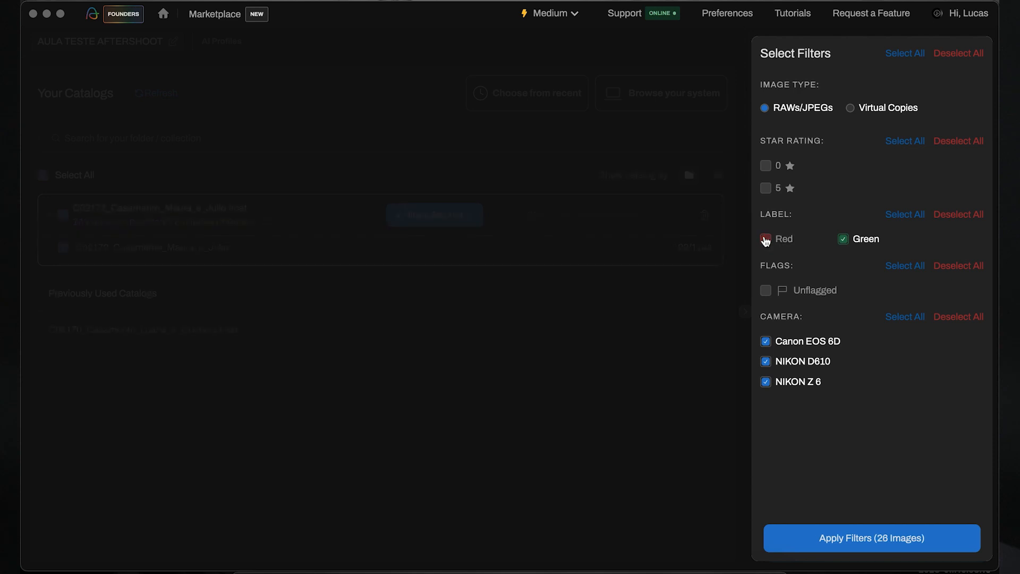
left_click(766, 341)
left_click(767, 239)
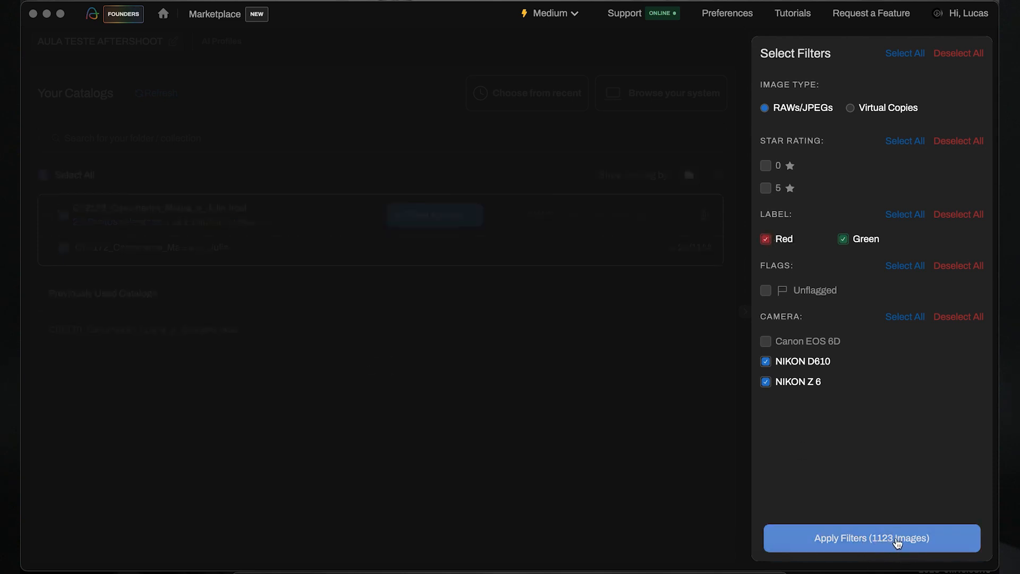
left_click(767, 240)
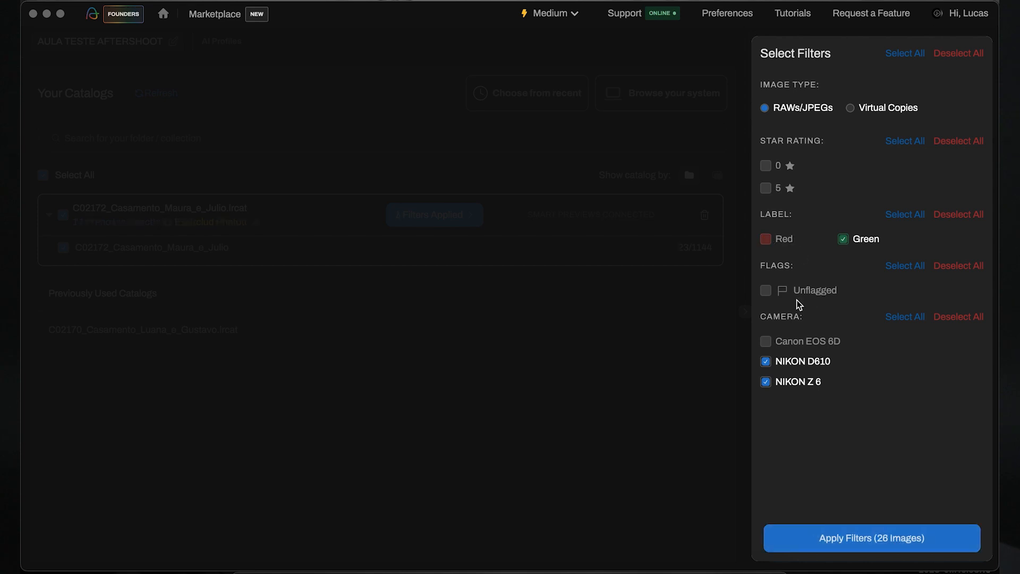
left_click(881, 540)
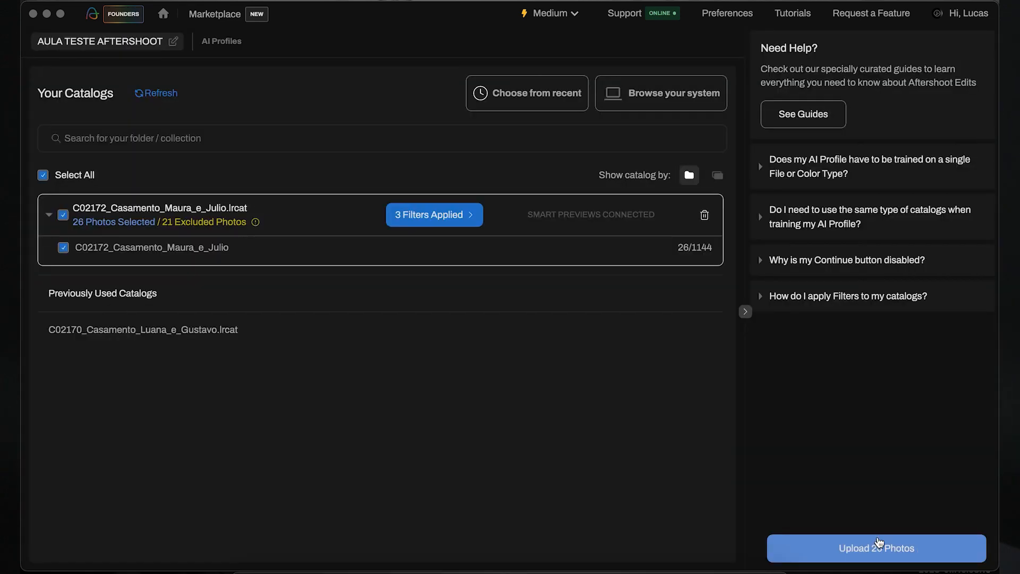
left_click(879, 544)
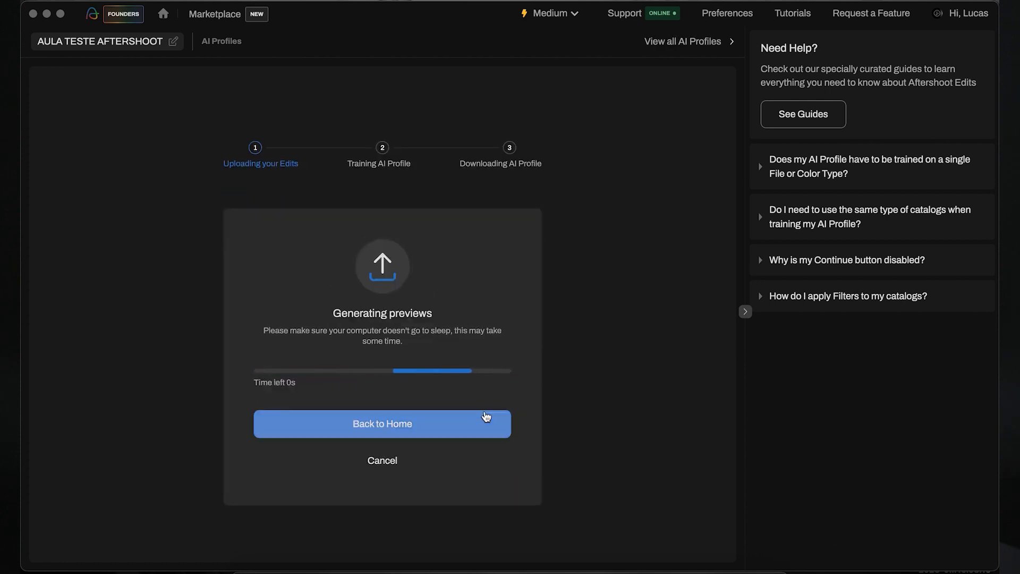
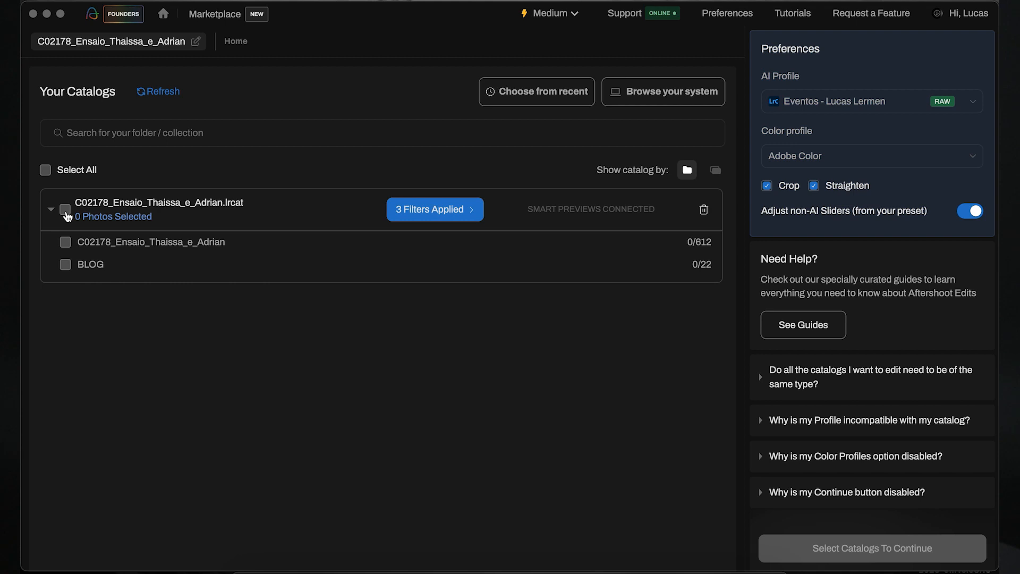
- Select the whole C02178_Ensaio catalog and prepare its AI edit with the Eventos profile and Crop enabled, checking the other available profiles
left_click(66, 210)
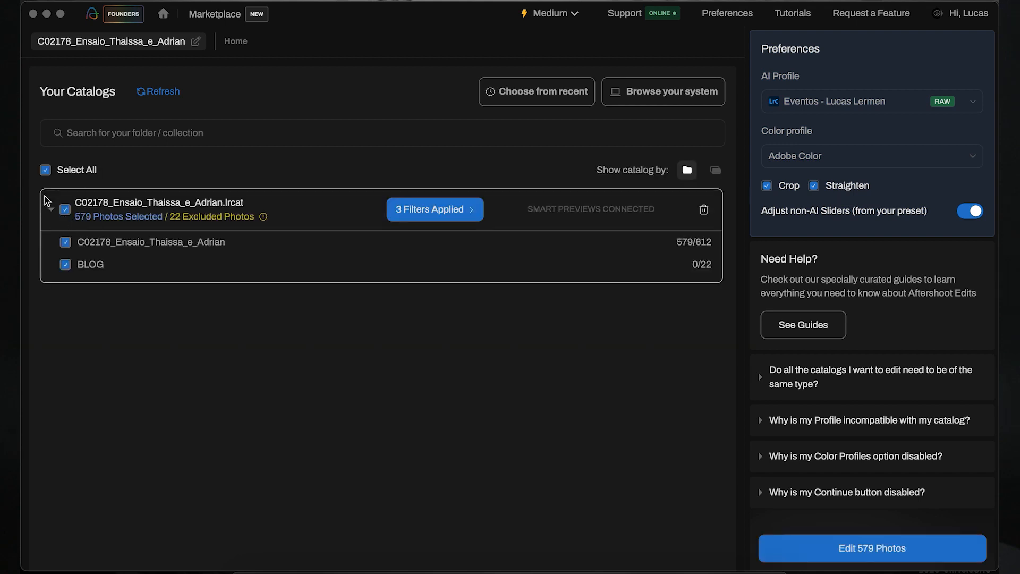
left_click(969, 106)
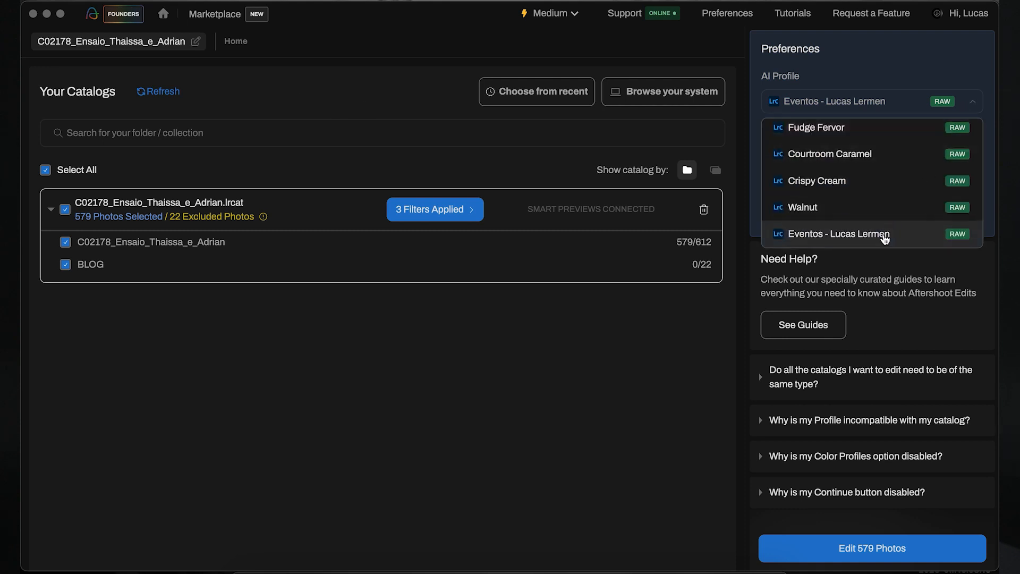
scroll(893, 190, "up", 1)
scroll(893, 191, "up", 2)
scroll(893, 190, "down", 2)
scroll(893, 190, "up", 2)
scroll(893, 190, "down", 2)
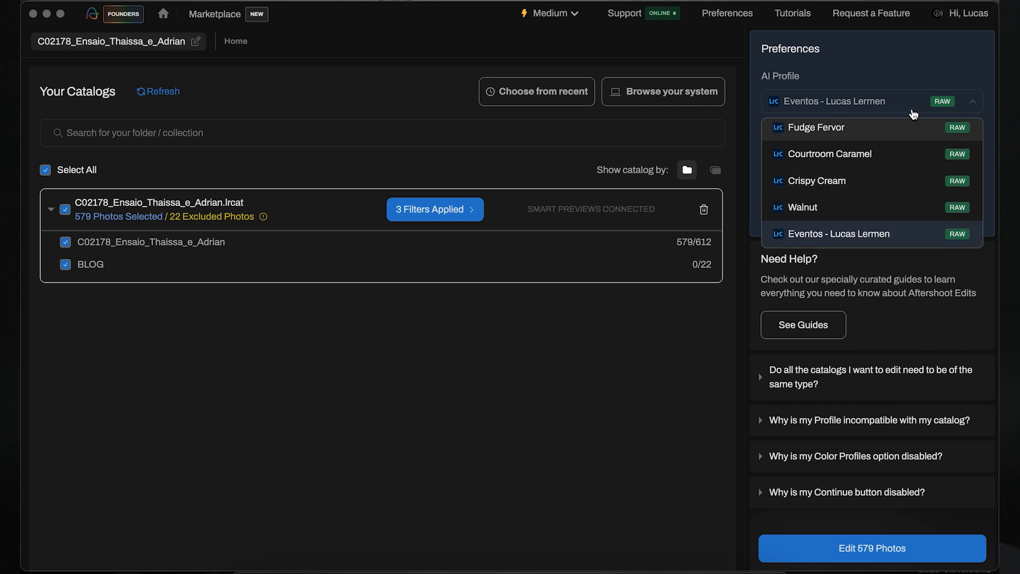
left_click(888, 62)
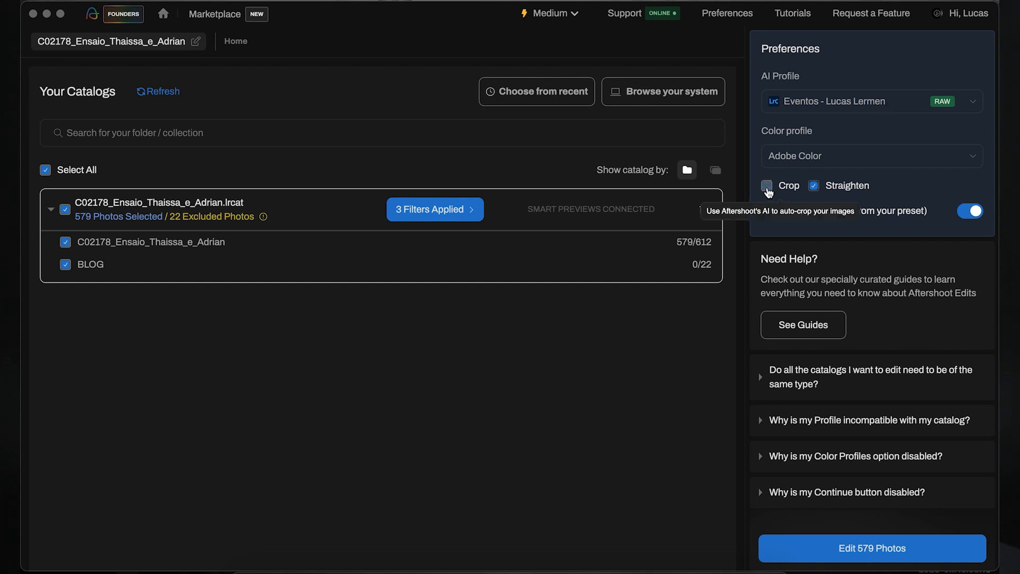
left_click(767, 187)
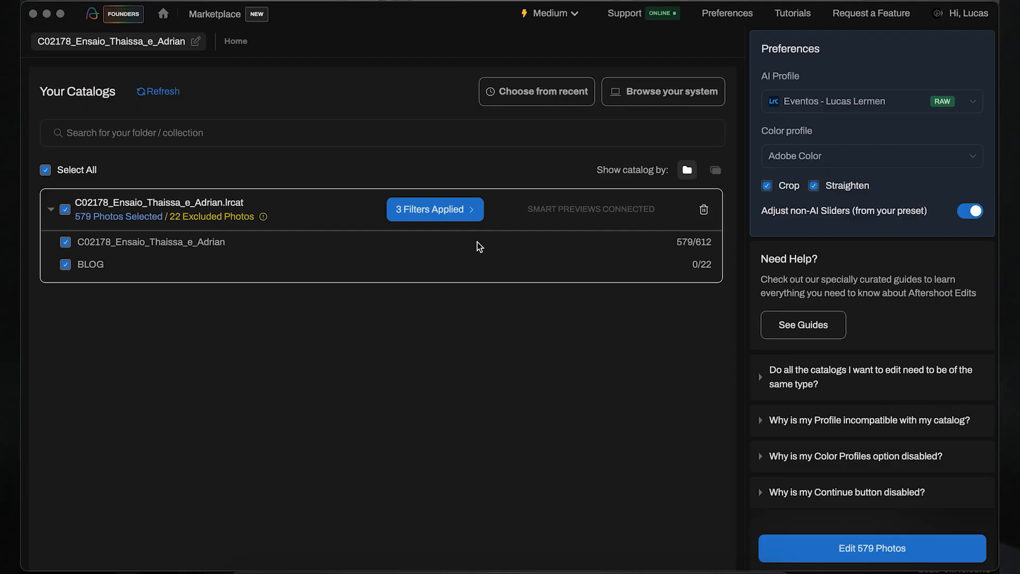
- Filter the C02178_Ensaio catalog to the Green label only, with NIKON D850 and NIKON Z 6 included, and start the AI edit
left_click(441, 212)
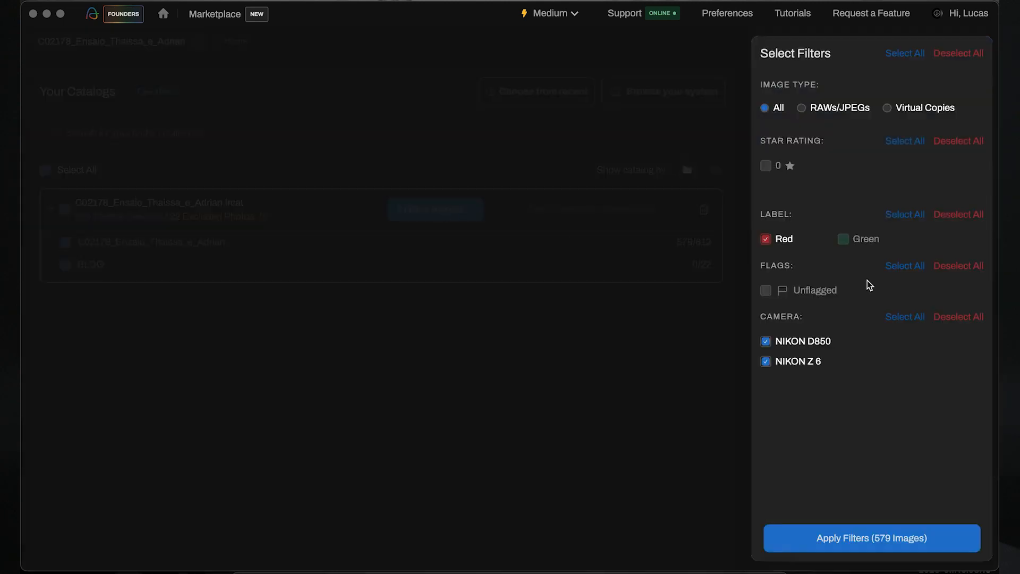
left_click(843, 240)
left_click(767, 343)
left_click(767, 343)
left_click(766, 242)
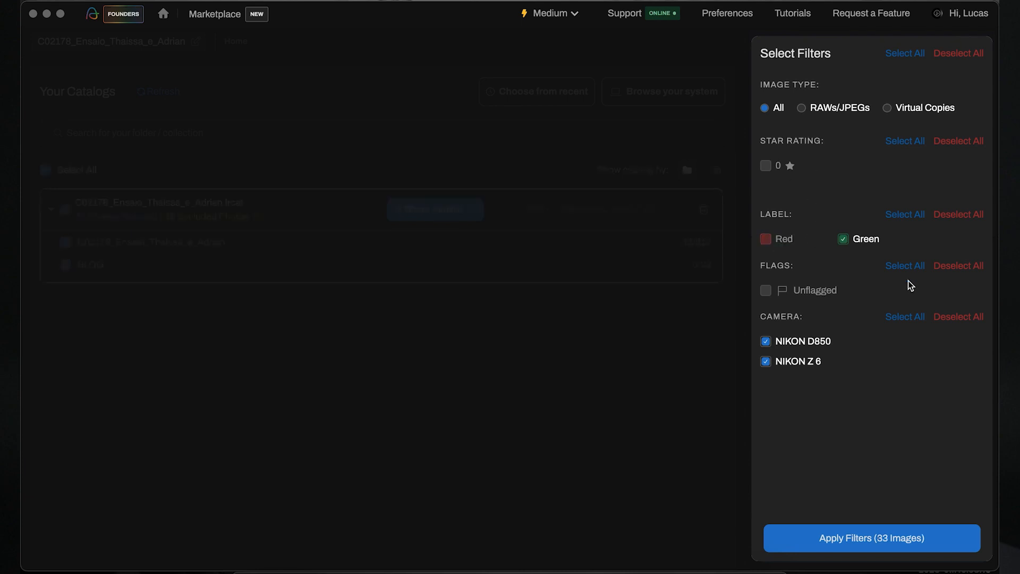
left_click(854, 538)
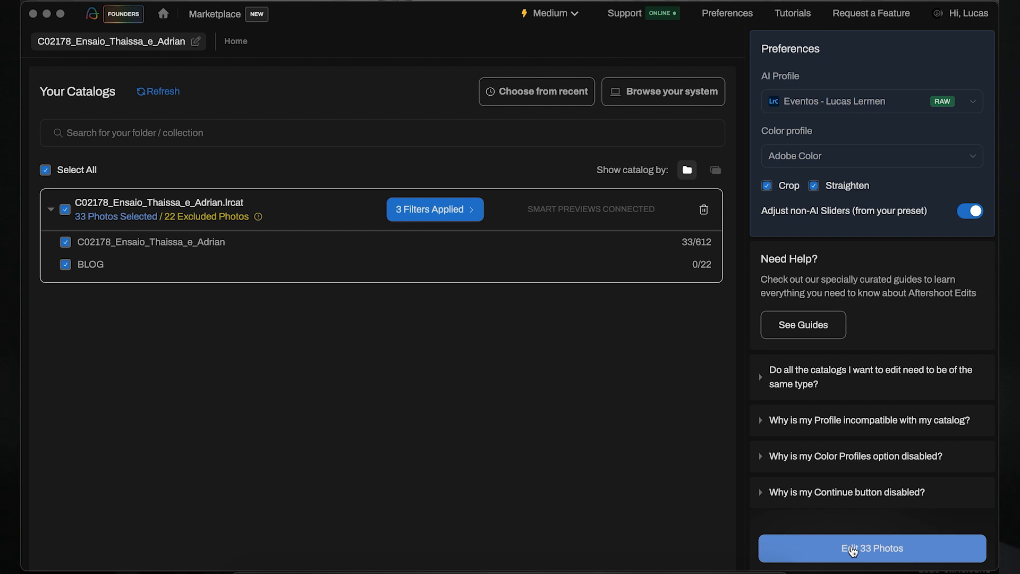
left_click(861, 547)
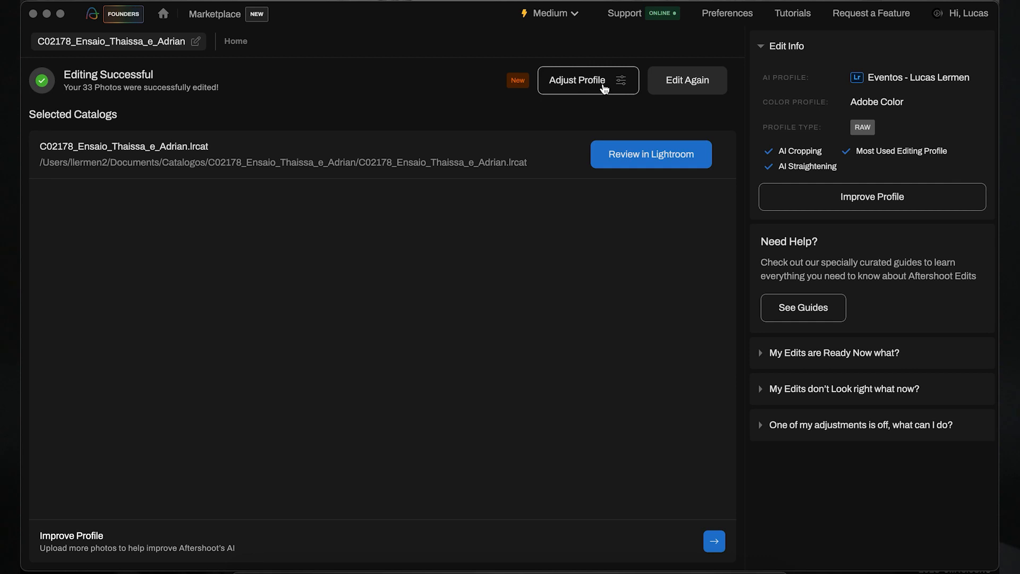
- Open the Eventos profile's adjustments and examine the White Balance and Tone sliders
left_click(605, 85)
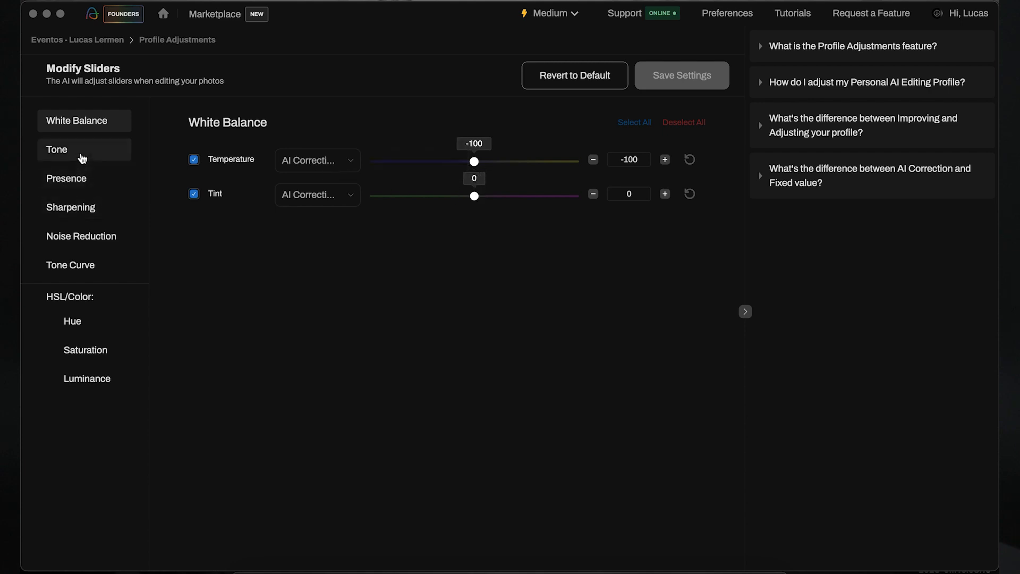
left_click(81, 156)
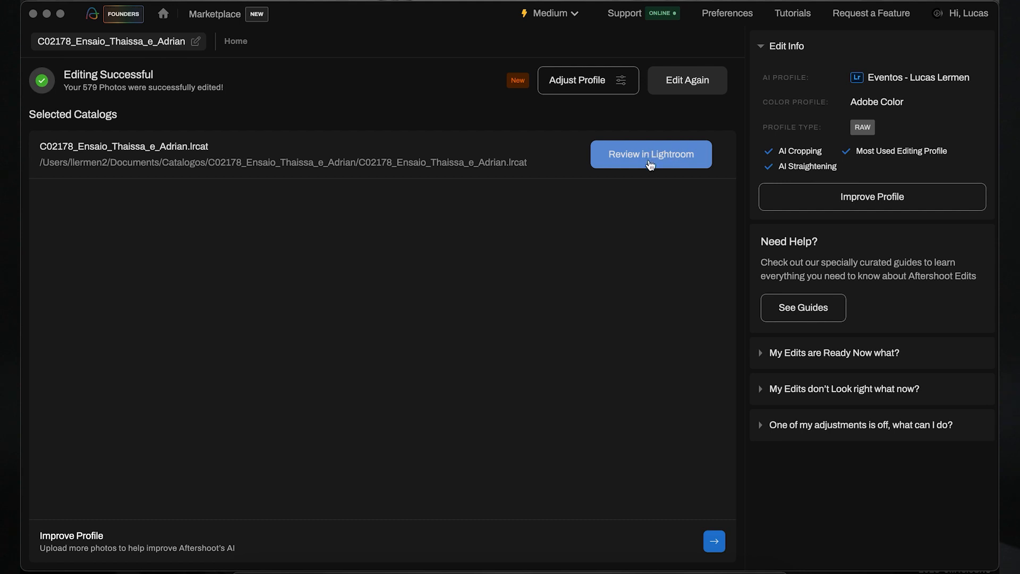
- Open the edited C02178_Ensaio catalog in Lightroom Classic and examine the first photos and the Basic settings of ETA_004.NEF
left_click(649, 165)
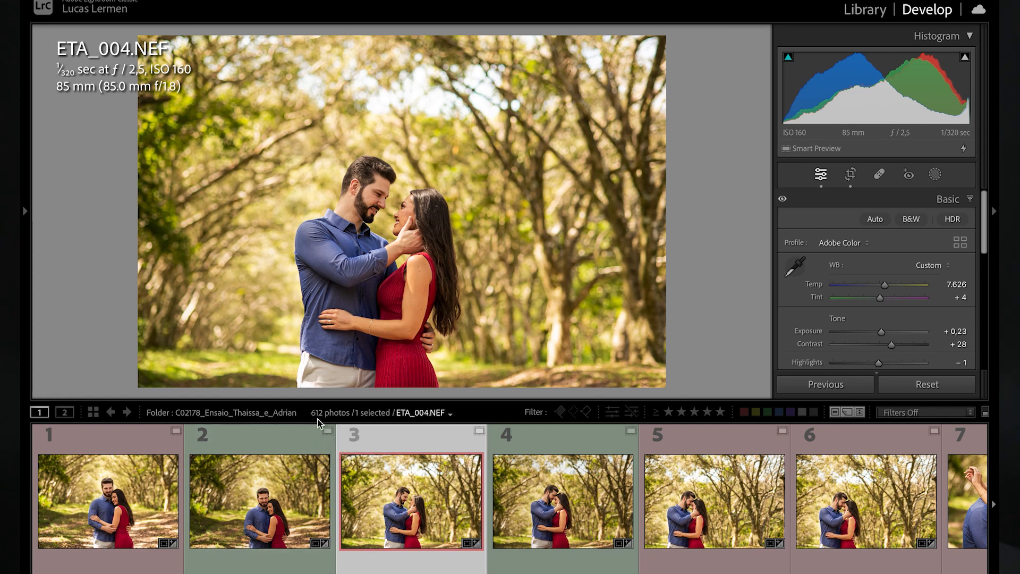
scroll(420, 530, "down", 1)
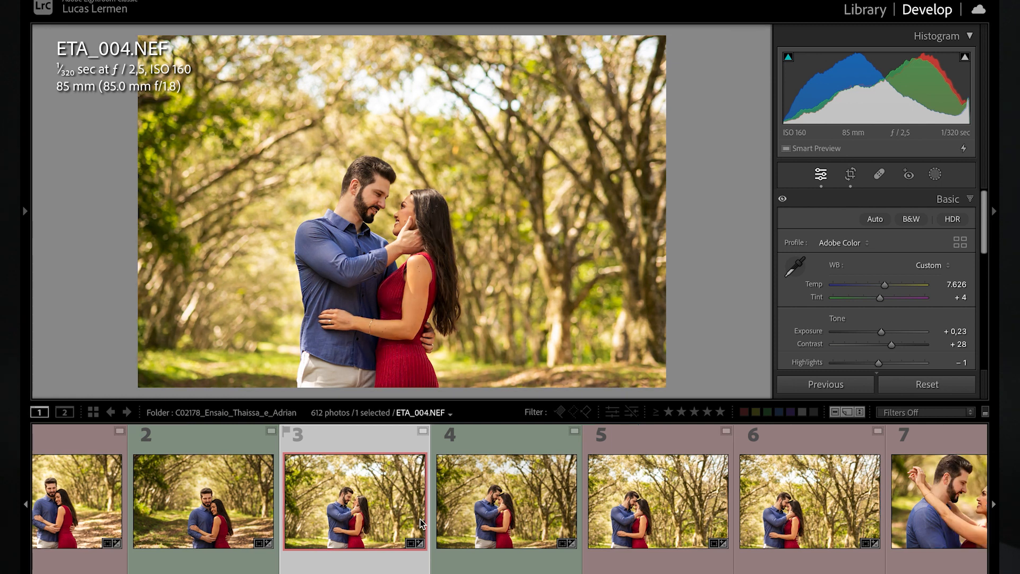
scroll(619, 519, "down", 5)
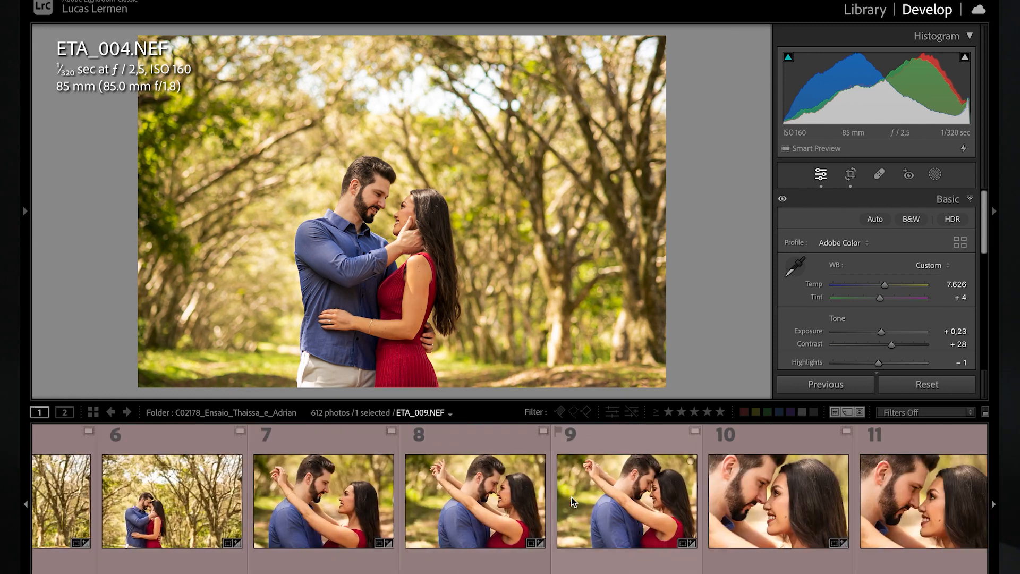
scroll(573, 501, "down", 1)
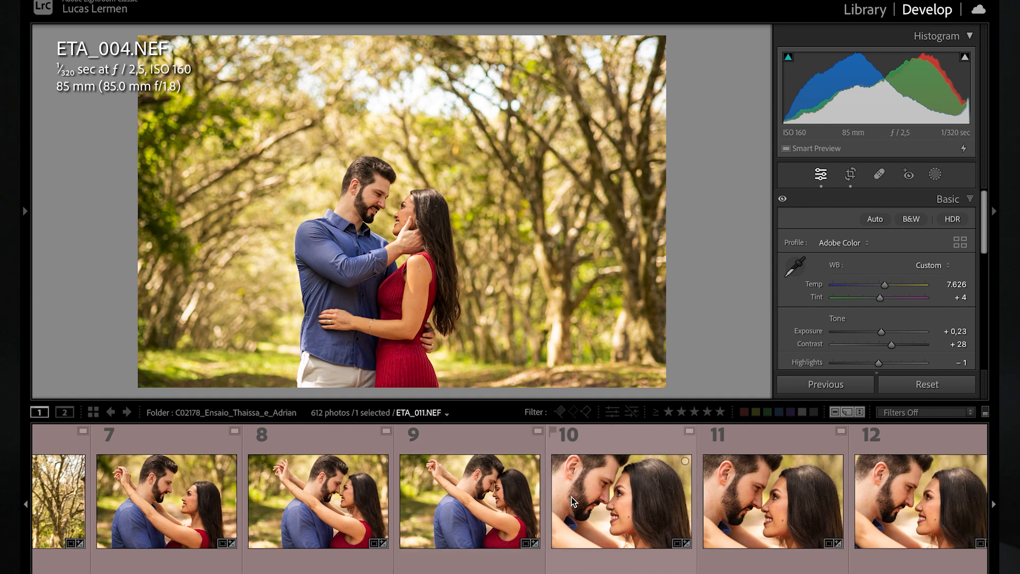
scroll(573, 502, "down", 2)
scroll(894, 312, "down", 5)
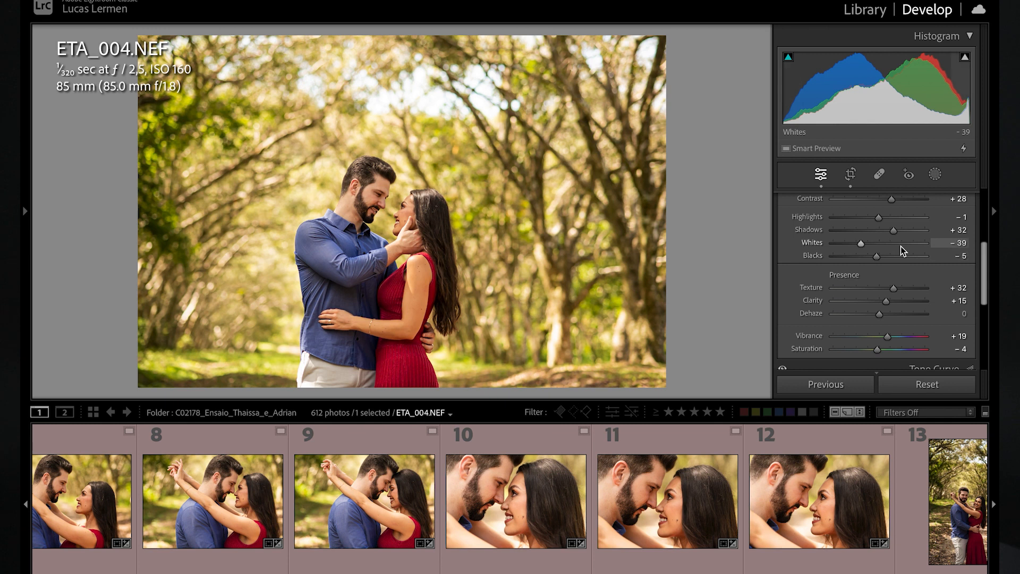
scroll(901, 247, "up", 4)
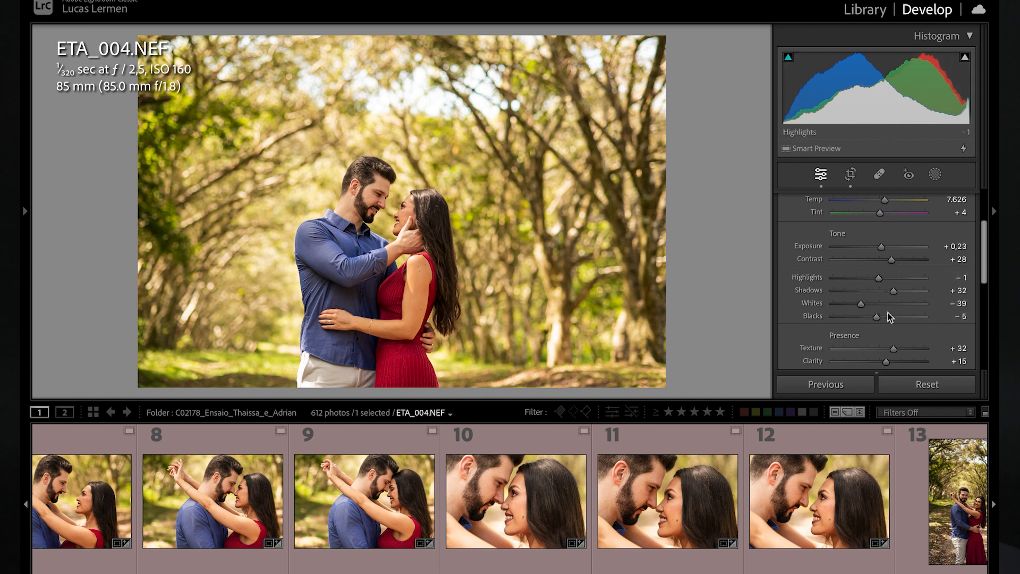
scroll(896, 299, "down", 3)
scroll(794, 482, "down", 1)
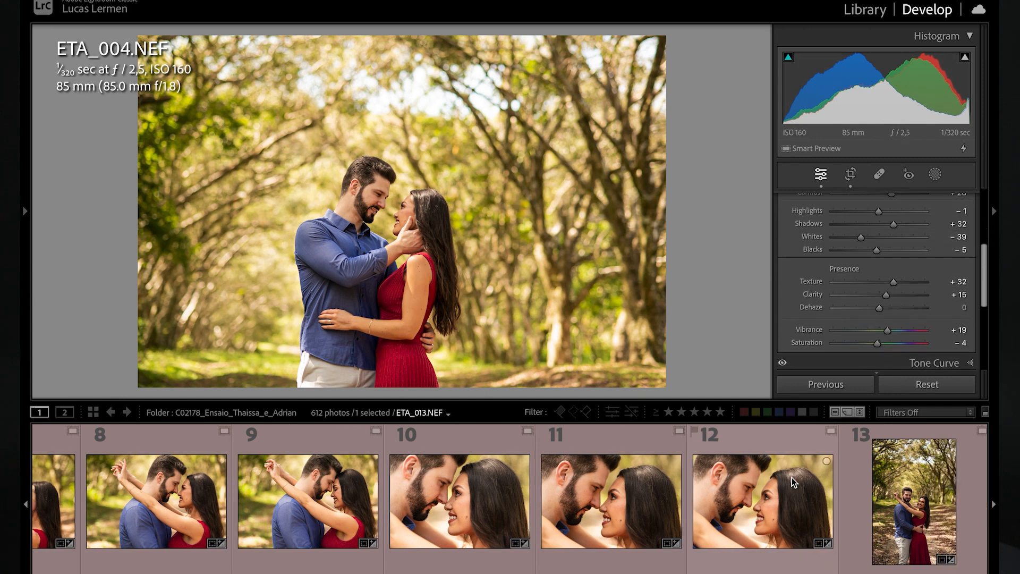
scroll(794, 482, "down", 2)
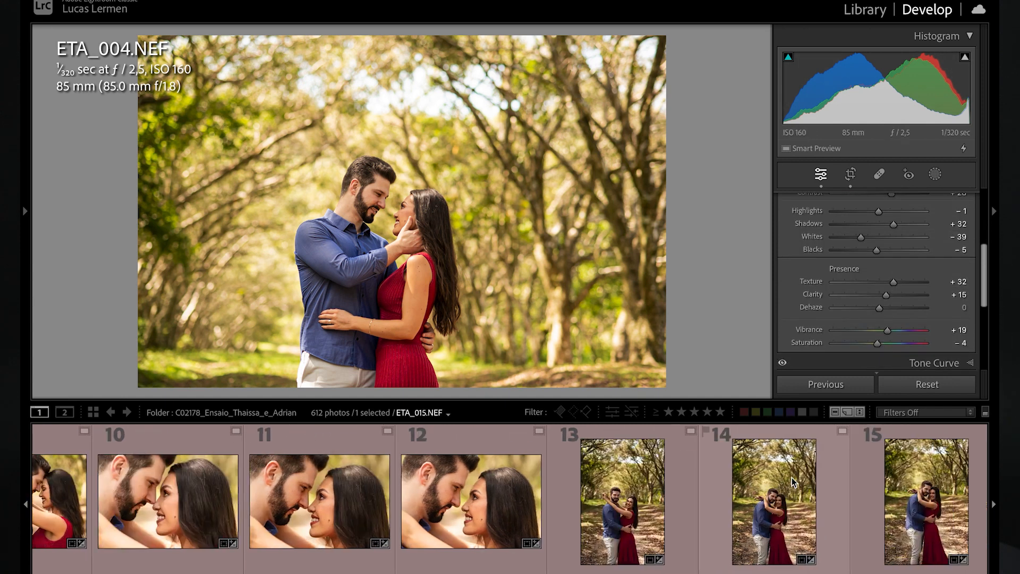
- Compare the before and after versions of the close-up photo ETA_013.NEF
left_click(471, 508)
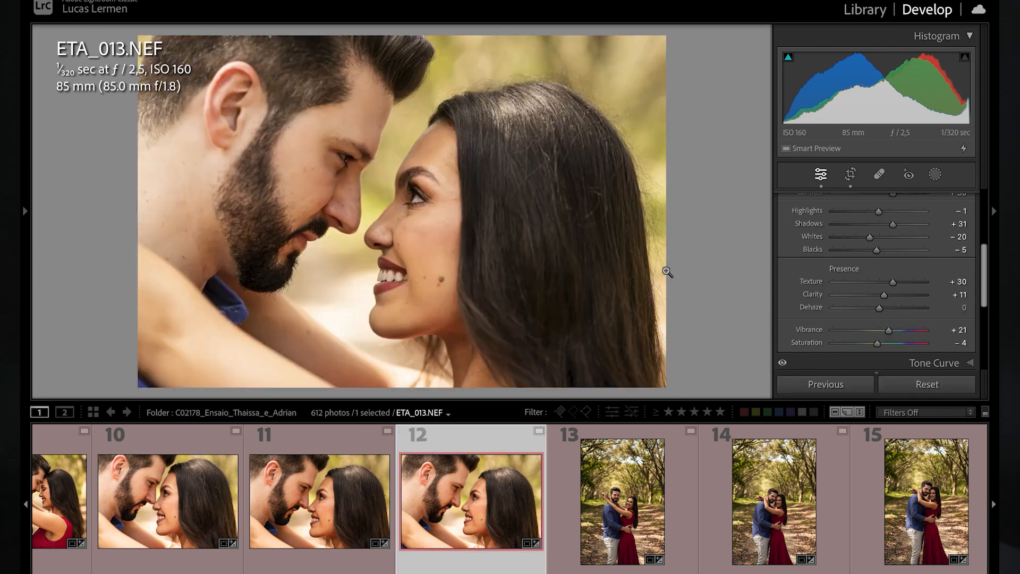
key("backslash")
key("backslash")
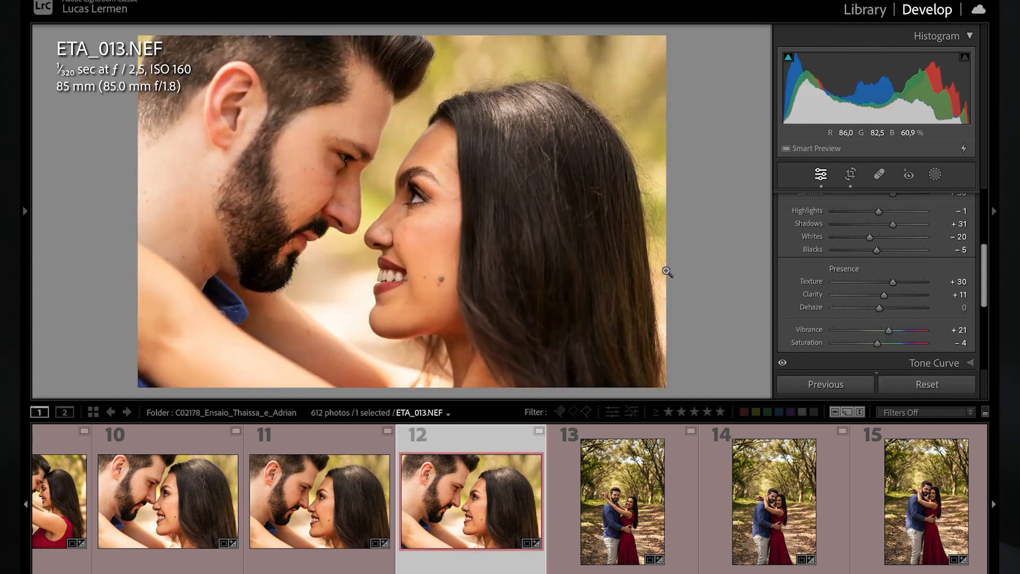
key("backslash")
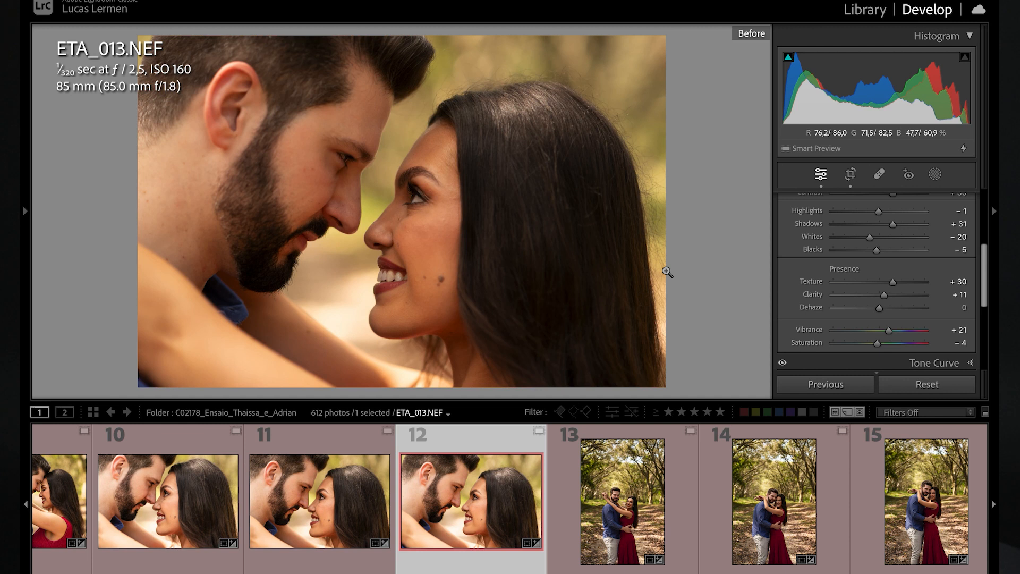
key("backslash")
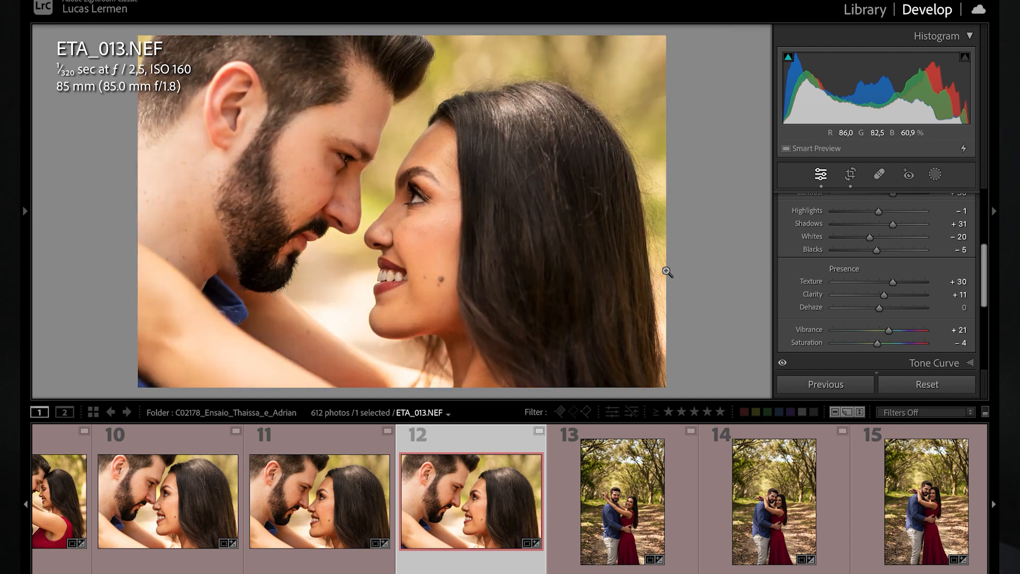
- Compare the before and after versions of the vertical couple portrait ETA_020.NEF
scroll(359, 491, "down", 7)
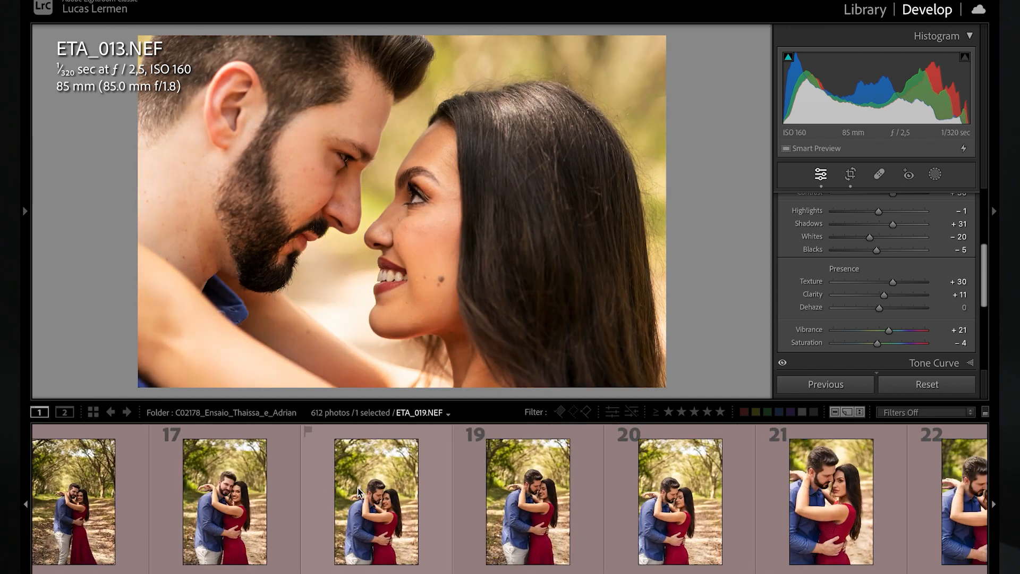
left_click(359, 491)
key("backslash")
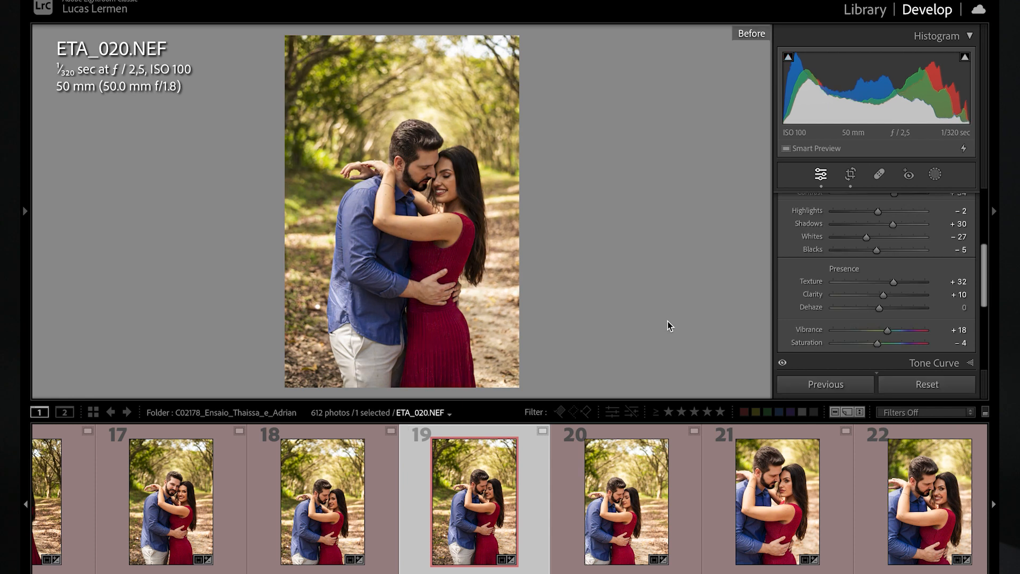
key("backslash")
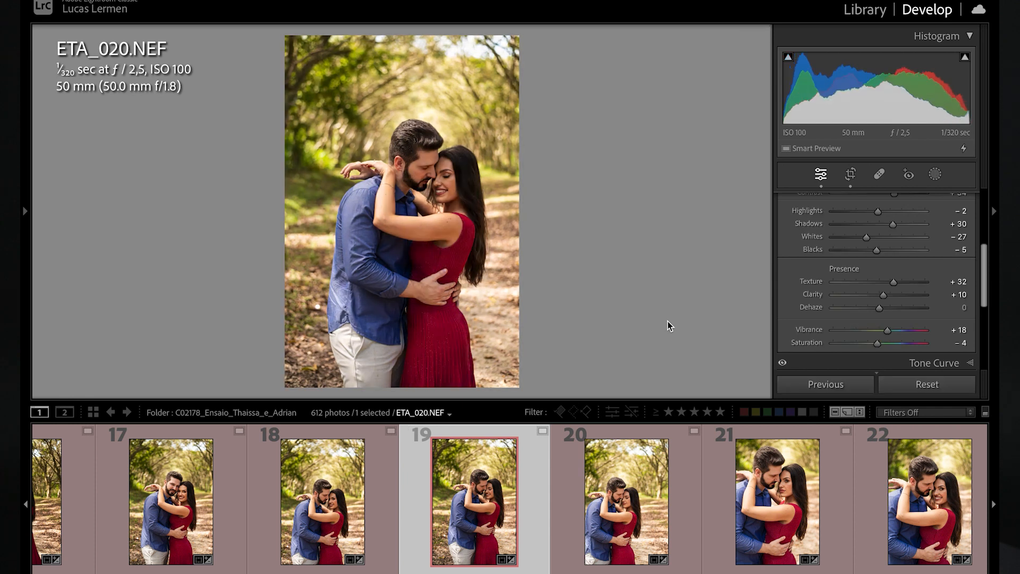
key("backslash")
key("backslash")
- Compare the before and after versions of ETA_036.NEF, the photo of the couple walking hand in hand between the trees
key("Right")
key("Right")
key("Right")
key("Right")
key("Right")
key("Right")
key("Right")
key("Right")
key("Right")
key("Right")
key("Right")
key("Right")
key("Right")
key("Right")
key("Right")
key("Right")
key("Right")
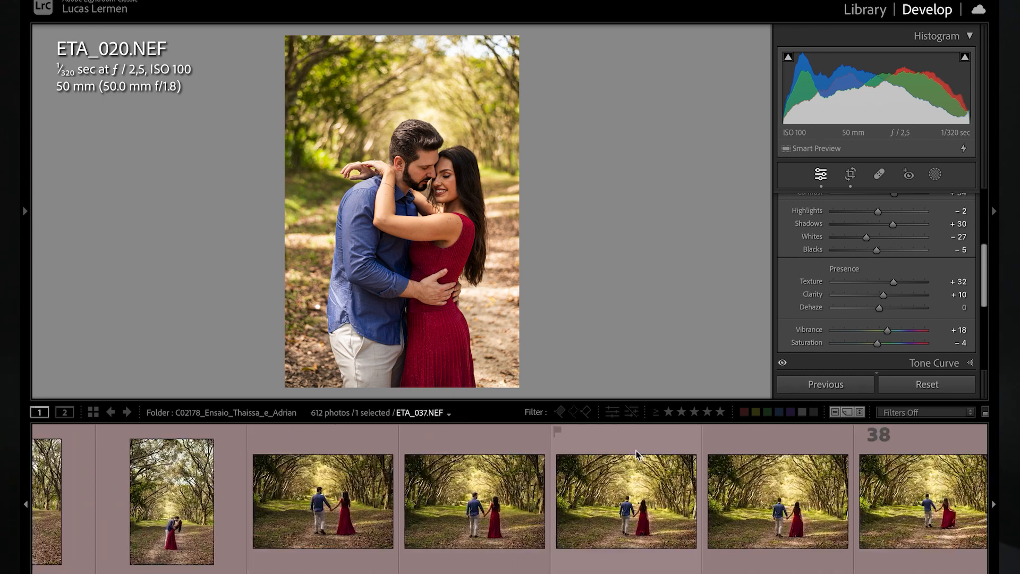
left_click(494, 513)
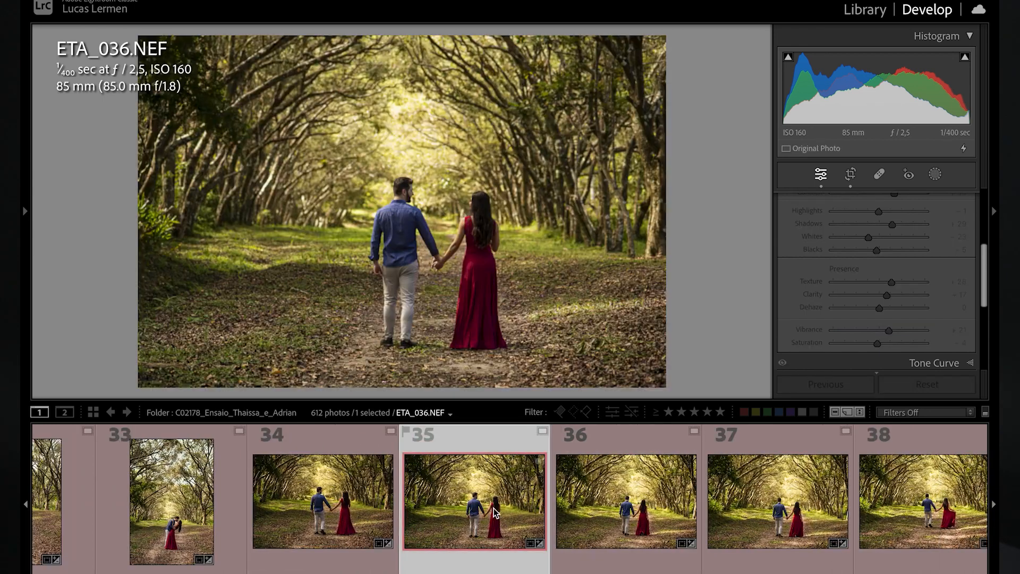
key("backslash")
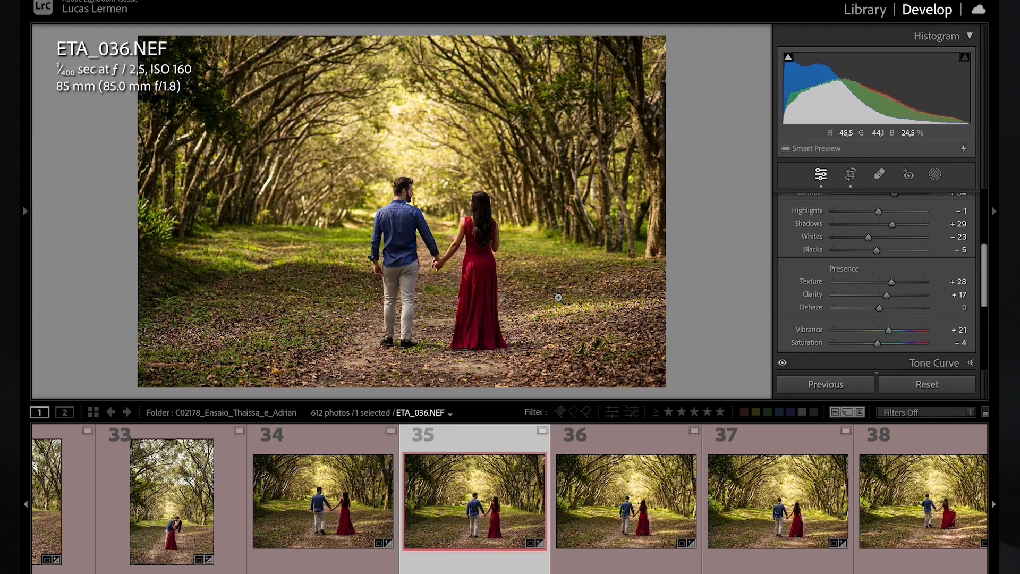
key("backslash")
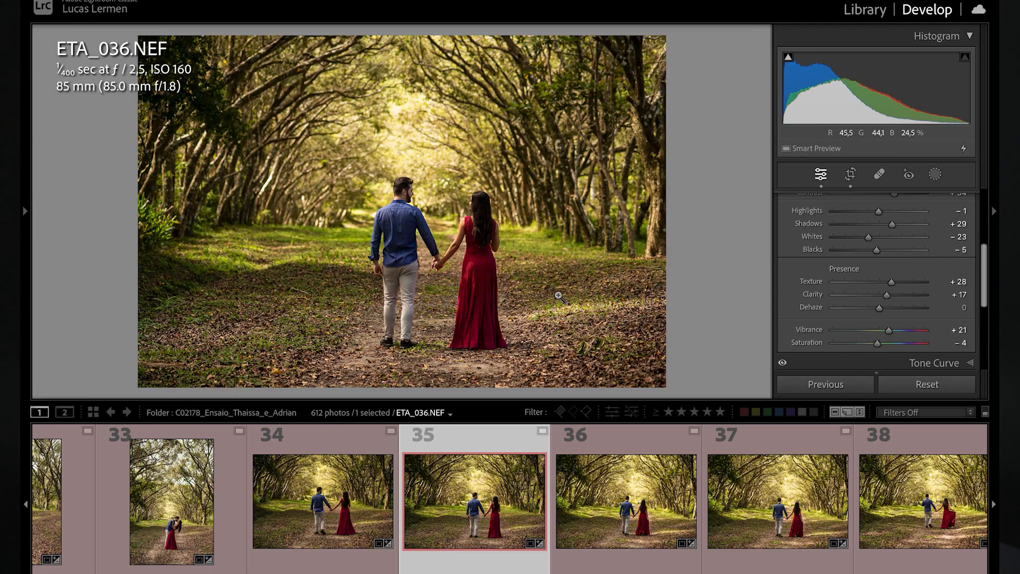